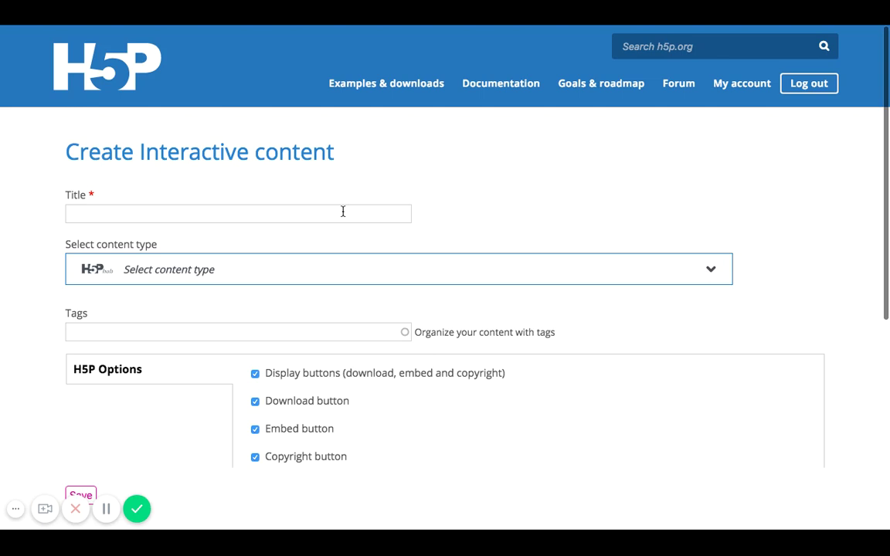
Title the interactive content "History of the Health Benefits of Tea"
{"action": "left_click", "coordinate": [343, 211]}
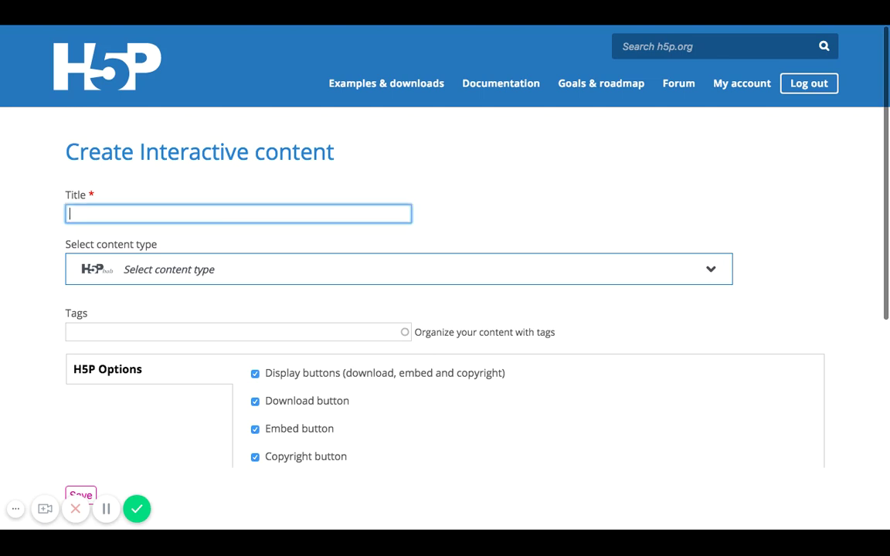
{"action": "type", "text": "History of the Health Benefit"}
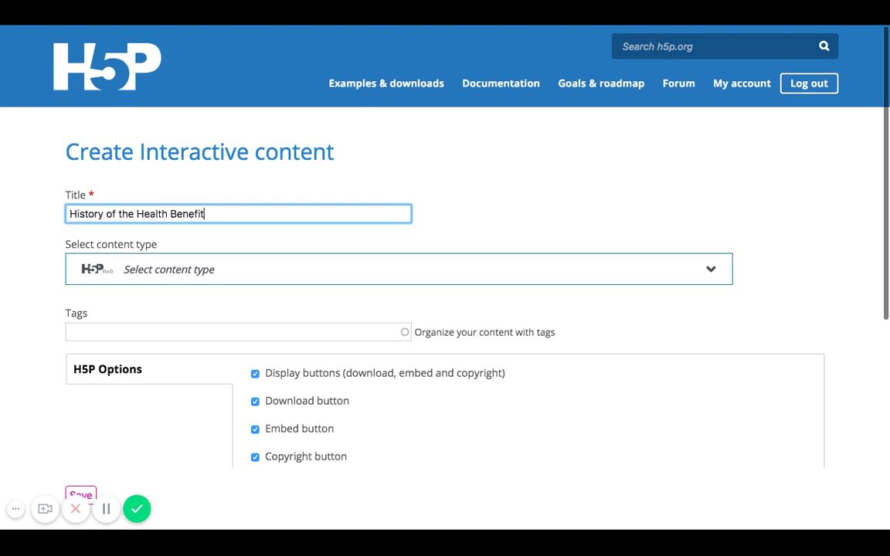
{"action": "type", "text": "s of Tea"}
View the details of the Essay content type and use it for the new content
{"action": "left_click", "coordinate": [245, 275]}
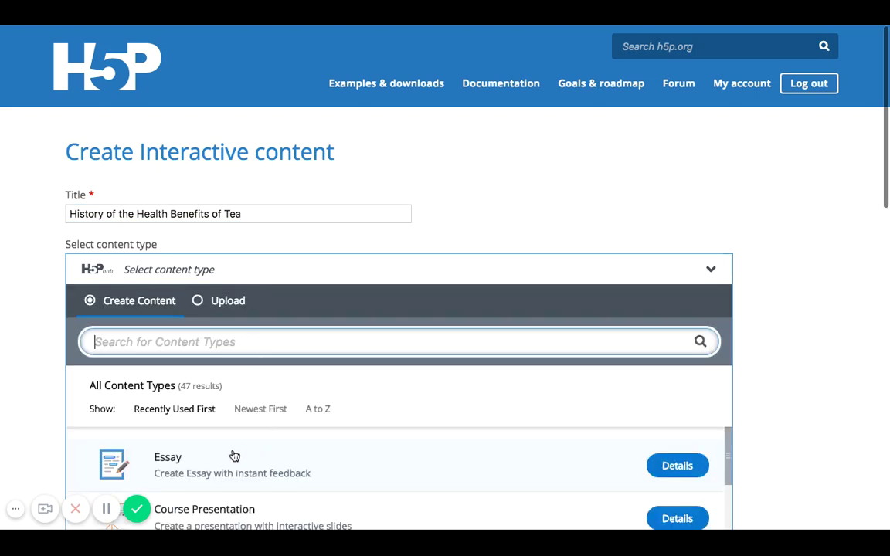
{"action": "left_click", "coordinate": [669, 466]}
{"action": "scroll", "coordinate": [604, 390], "scroll_direction": "down", "scroll_amount": 5}
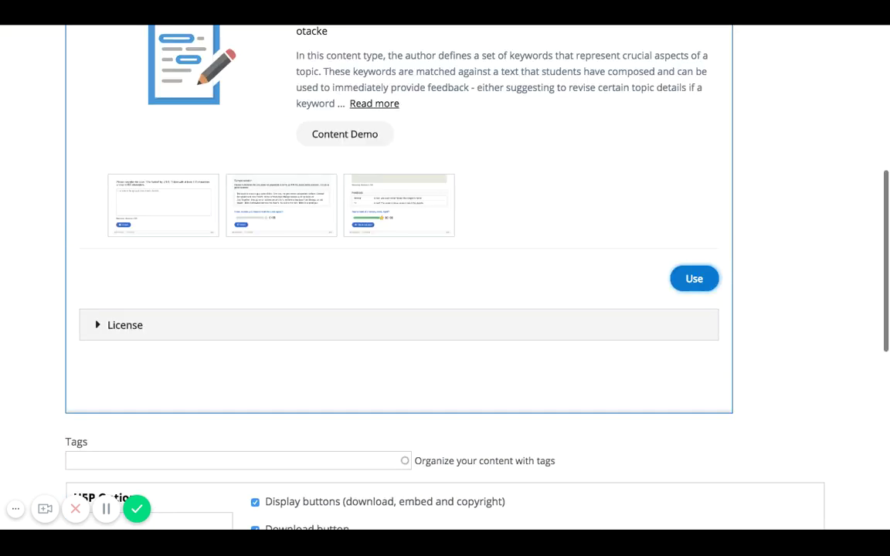
{"action": "scroll", "coordinate": [546, 326], "scroll_direction": "up", "scroll_amount": 2}
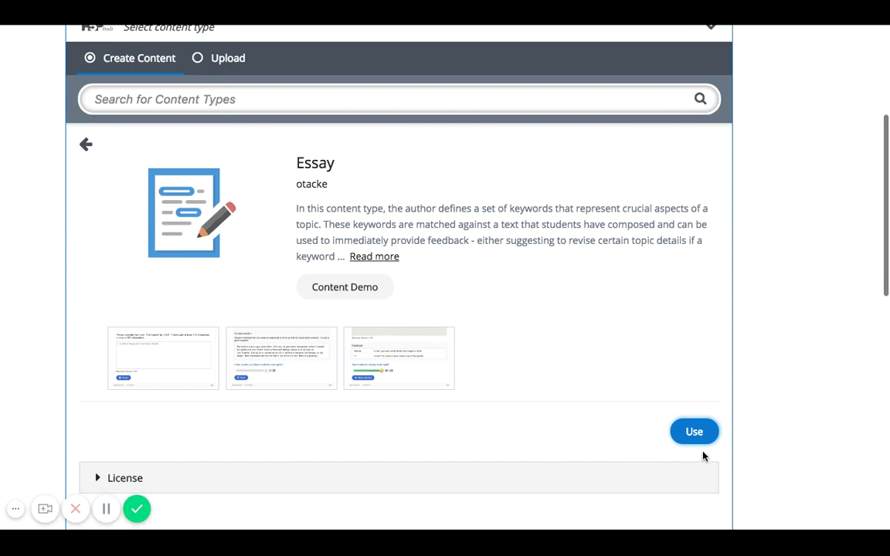
{"action": "left_click", "coordinate": [693, 432]}
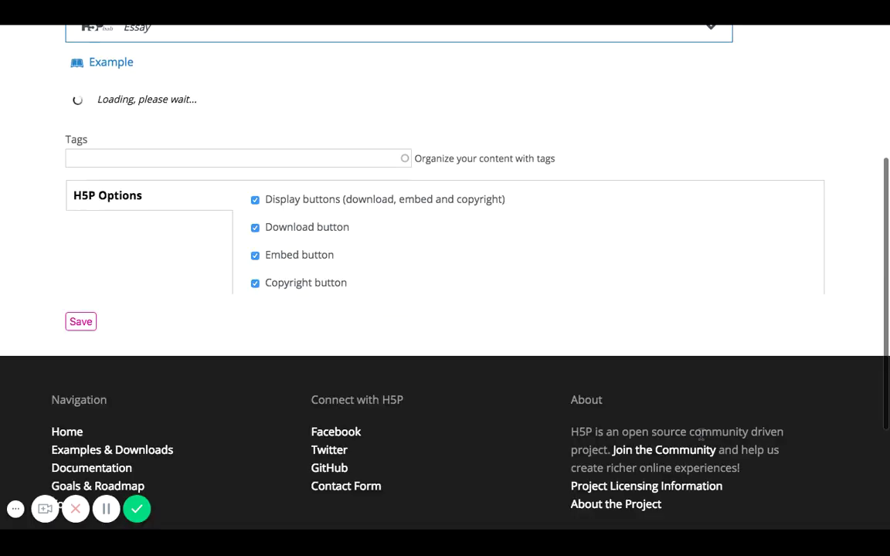
{"action": "scroll", "coordinate": [674, 285], "scroll_direction": "up", "scroll_amount": 3}
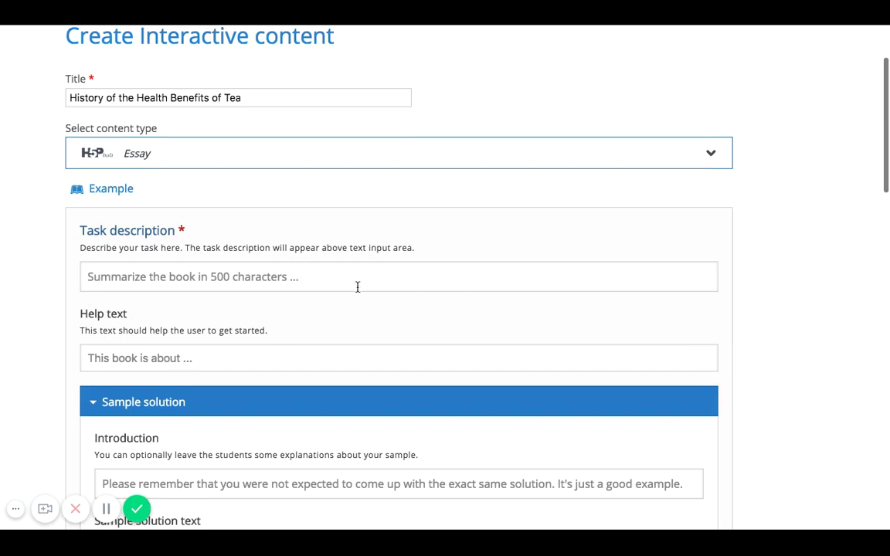
Enter the task description "What are the best choices of tea for your body?"
{"action": "left_click", "coordinate": [316, 268]}
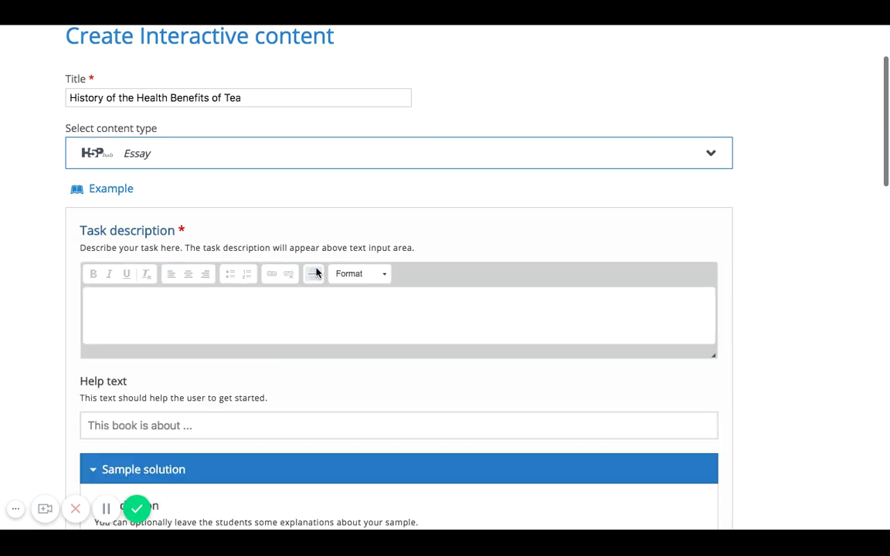
{"action": "left_click", "coordinate": [316, 273]}
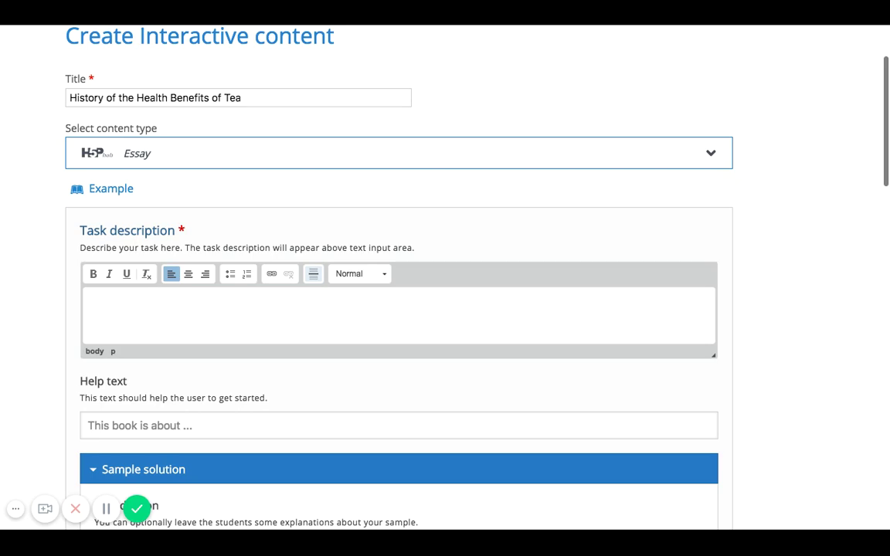
{"action": "type", "text": "What are the best choices "}
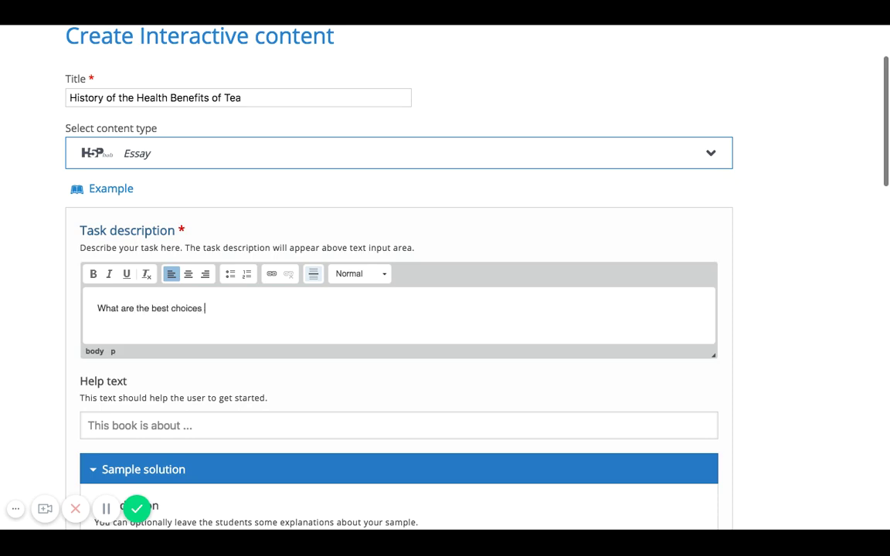
{"action": "type", "text": "of tea for your boo"}
{"action": "type", "text": "y?"}
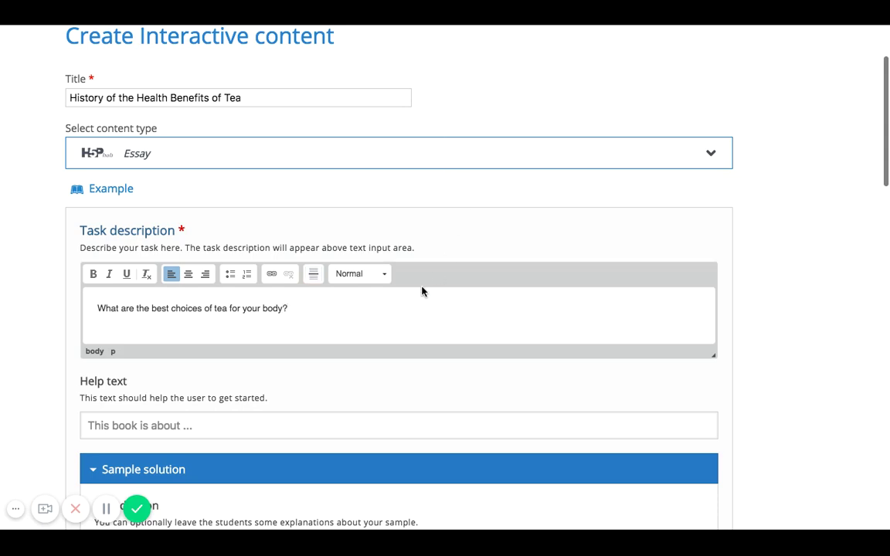
Set the help text to "This essay is to evaluate your own learning about teas that are best for different types of day."
{"action": "scroll", "coordinate": [422, 292], "scroll_direction": "down", "scroll_amount": 1}
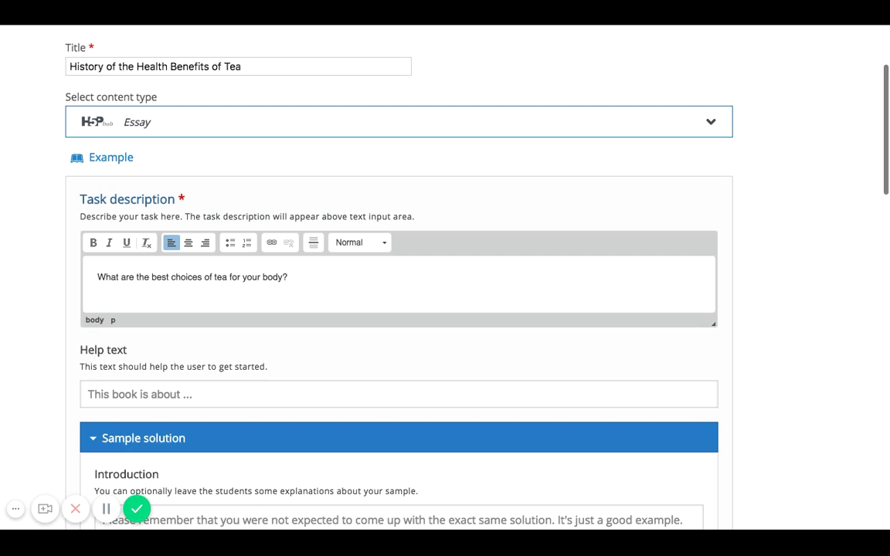
{"action": "left_click", "coordinate": [204, 395]}
{"action": "type", "text": "T"}
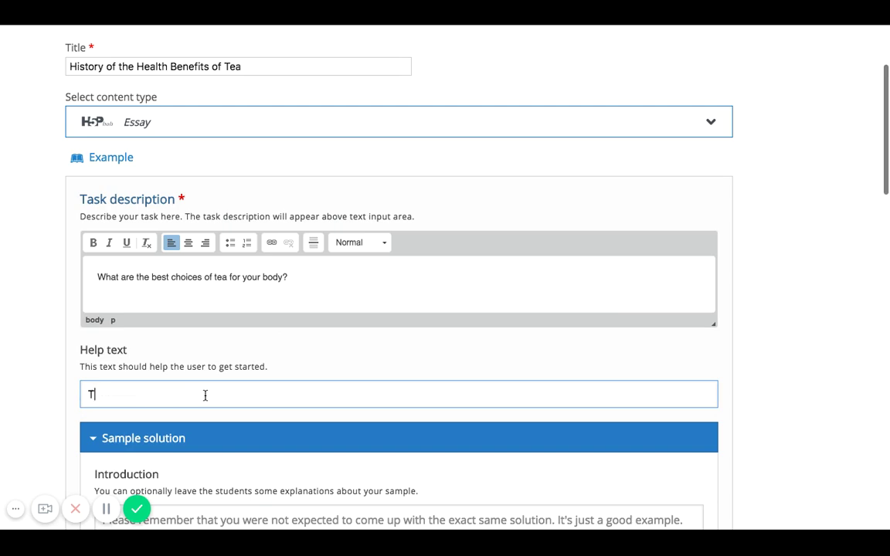
{"action": "type", "text": "his essay is to evaluate your"}
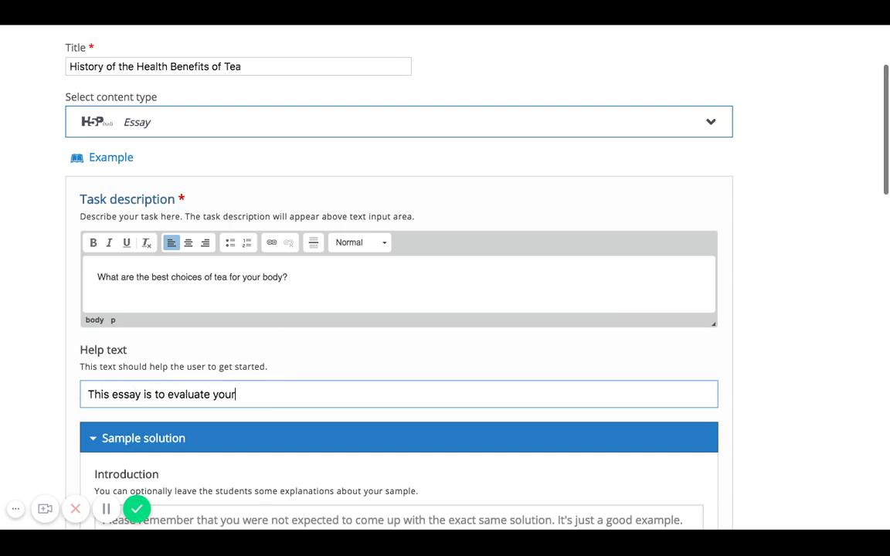
{"action": "type", "text": " own learning abo"}
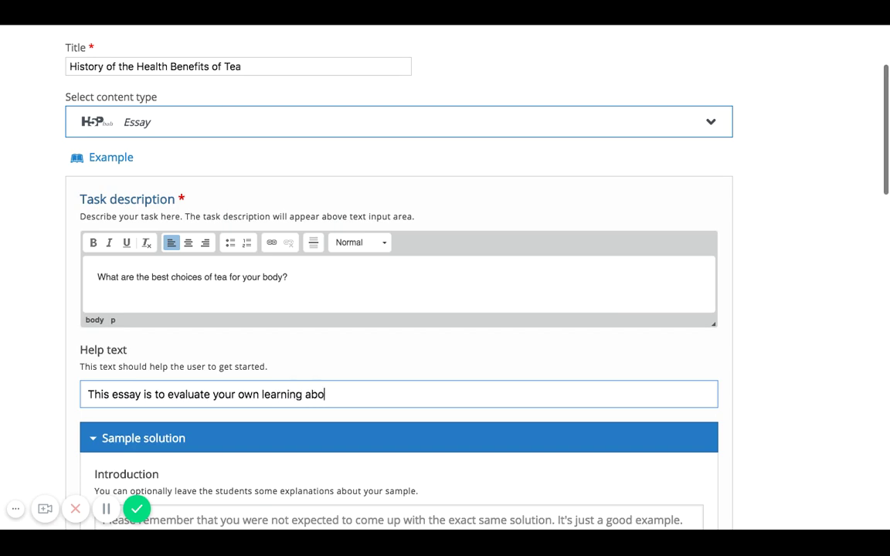
{"action": "type", "text": "ut teas that are best "}
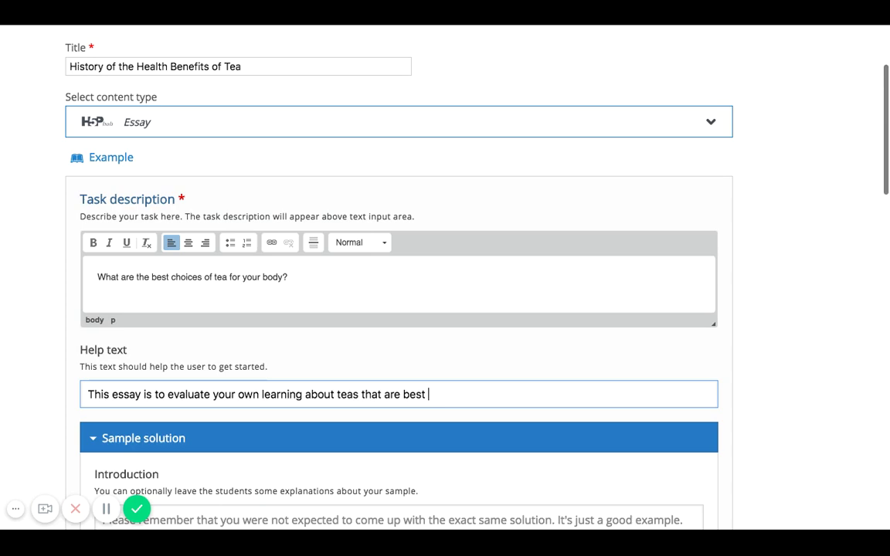
{"action": "type", "text": "for different t"}
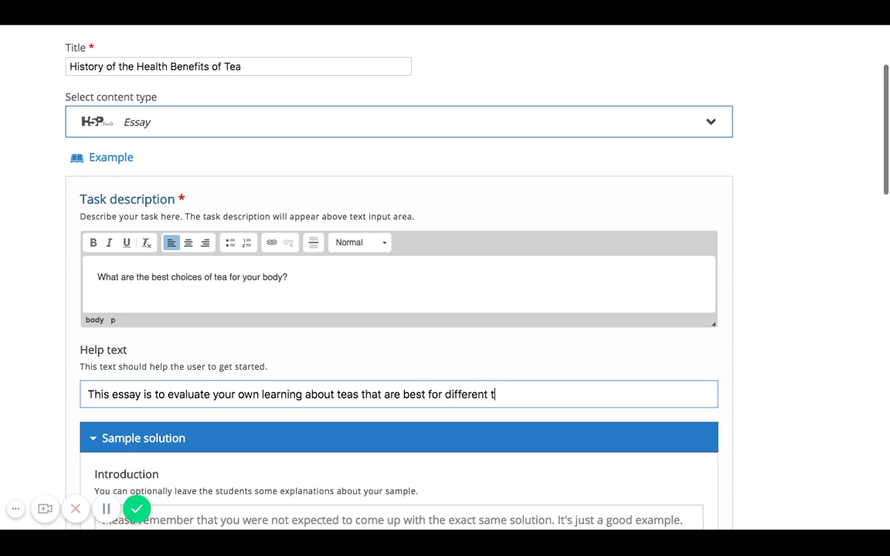
{"action": "type", "text": "ypes of day."}
Enter the sample solution introduction "If you have trouble here remembering the types of tea that was illustrated, please review Module One."
{"action": "scroll", "coordinate": [205, 377], "scroll_direction": "down", "scroll_amount": 5}
{"action": "scroll", "coordinate": [205, 377], "scroll_direction": "down", "scroll_amount": 2}
{"action": "scroll", "coordinate": [212, 265], "scroll_direction": "up", "scroll_amount": 2}
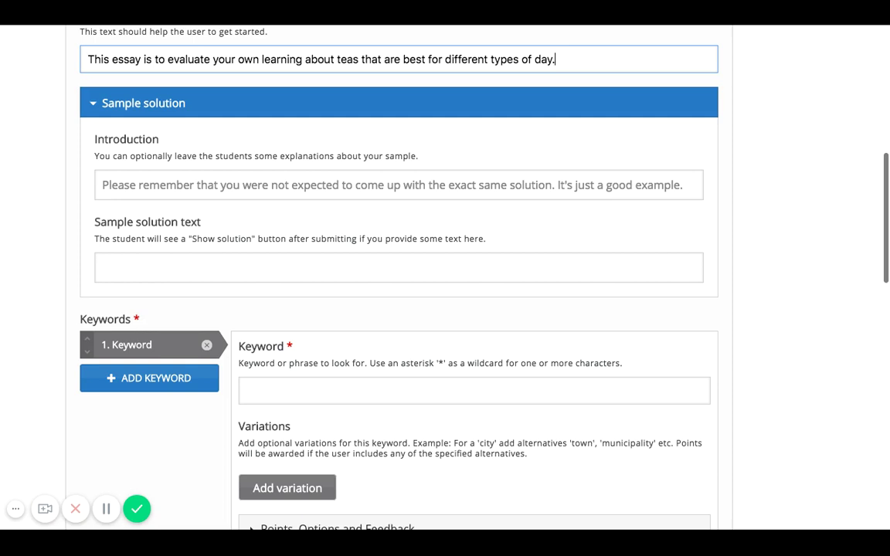
{"action": "left_click", "coordinate": [231, 185]}
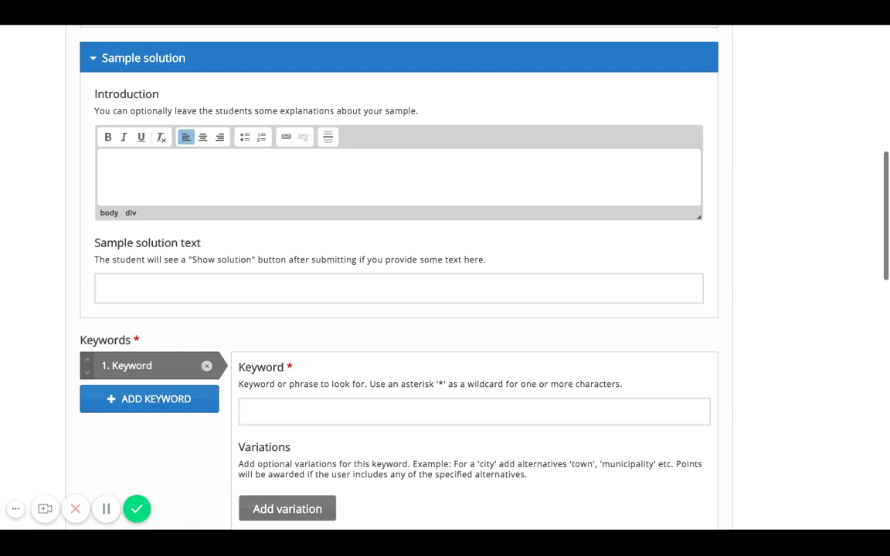
{"action": "type", "text": "C"}
{"action": "key", "text": "BackSpace"}
{"action": "type", "text": "If you have trouble here,"}
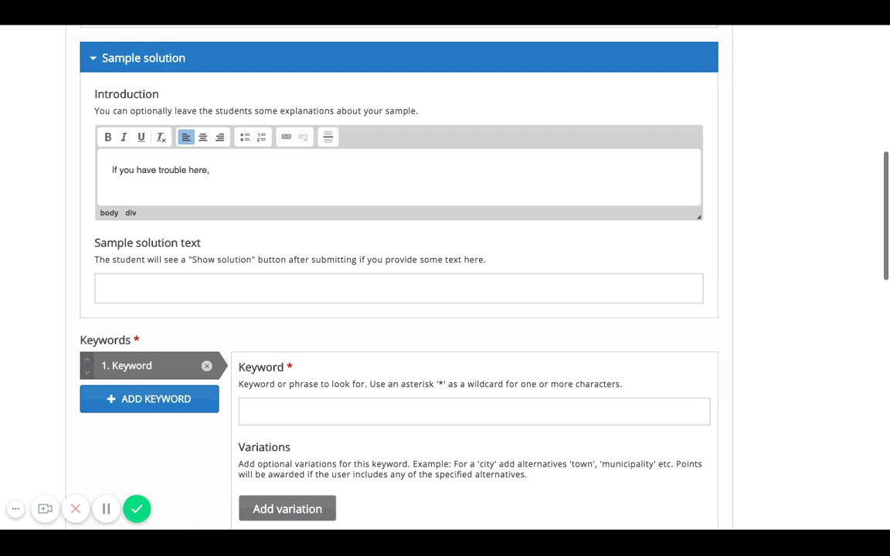
{"action": "key", "text": "BackSpace"}
{"action": "type", "text": "remembering the types of tea that was illu"}
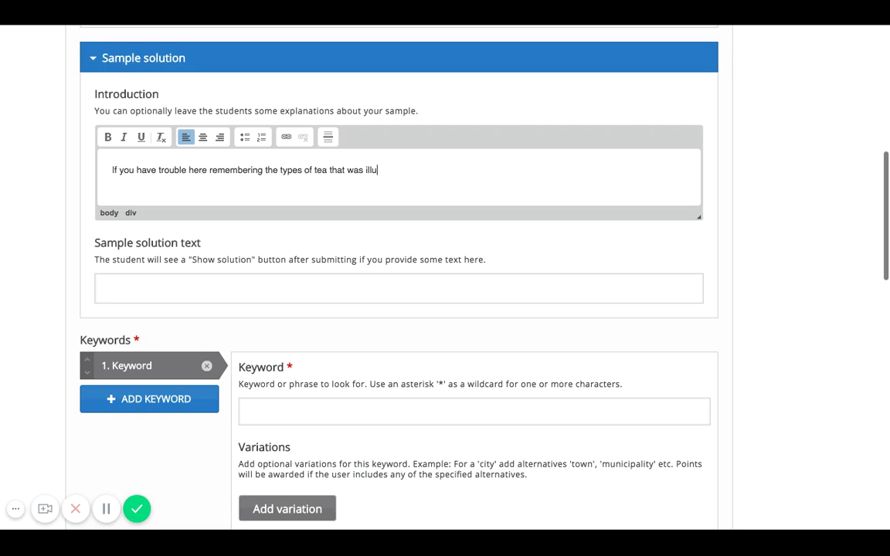
{"action": "type", "text": "strated, please review "}
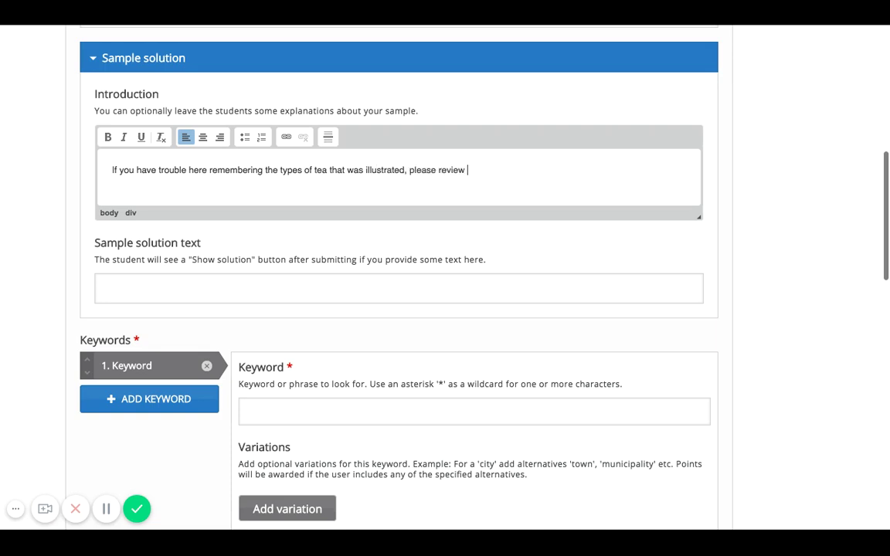
{"action": "type", "text": "Module One."}
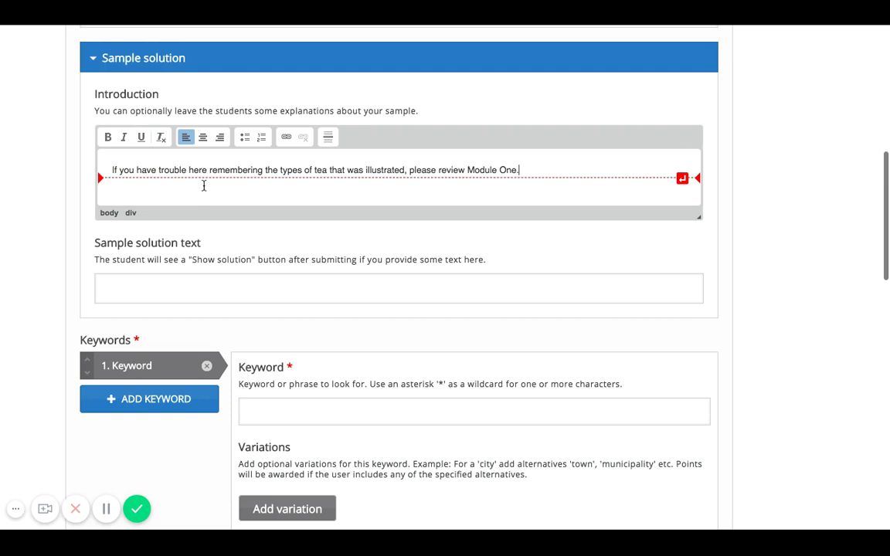
Start the sample solution text with "Morning Energy Tea: Black, Green, or Earl Grey" and "Afternoon Tea: Relaxation Tea: White Tea, Jasmine Tea" on separate lines
{"action": "left_click", "coordinate": [191, 290]}
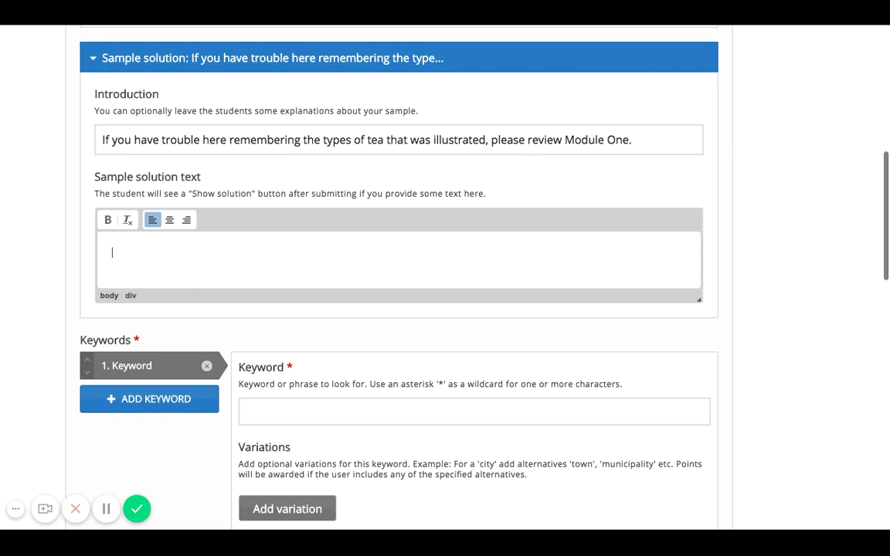
{"action": "type", "text": "Morning Energy Tea: Bla"}
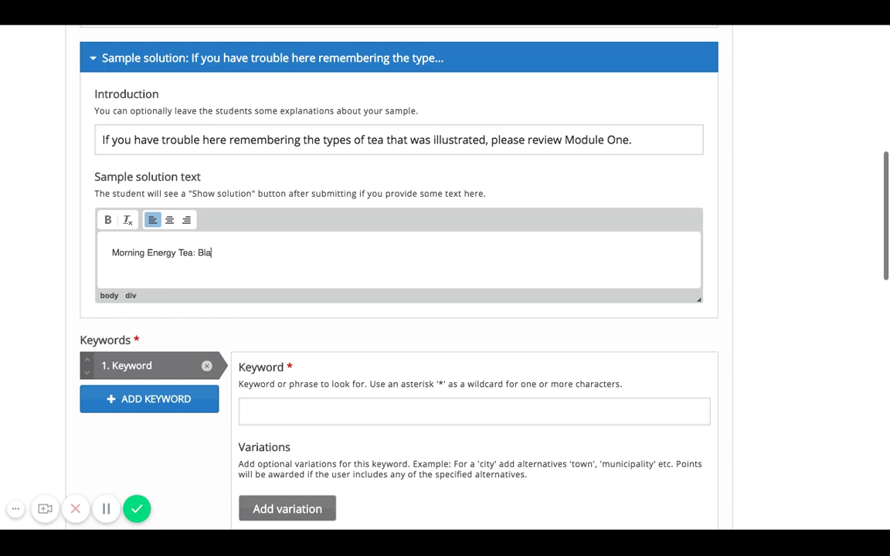
{"action": "type", "text": "ck, Green, or Earl Grey"}
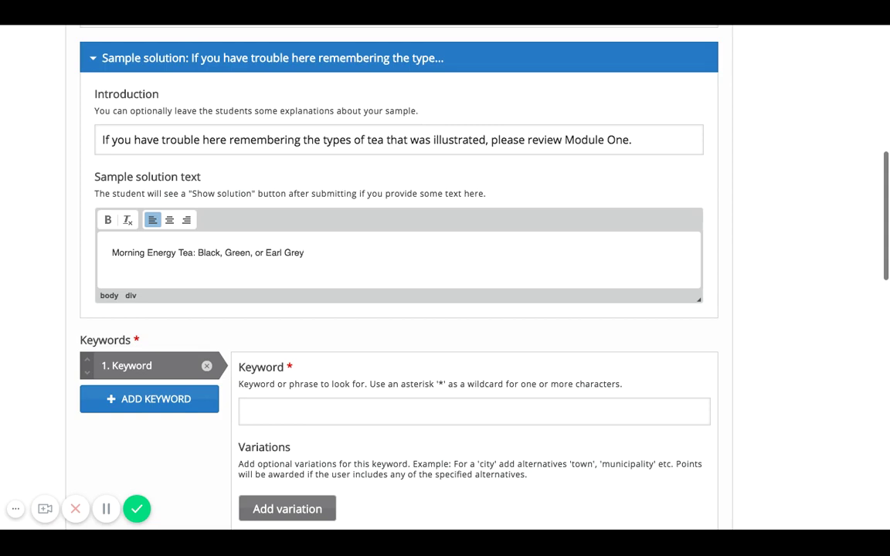
{"action": "key", "text": "Return"}
{"action": "type", "text": "A"}
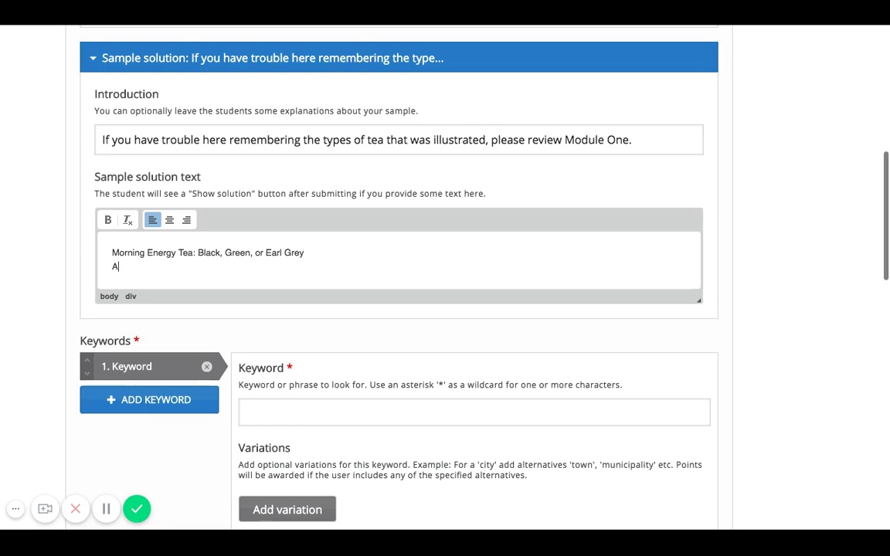
{"action": "type", "text": "fternoon Tea: Relaxation Tea"}
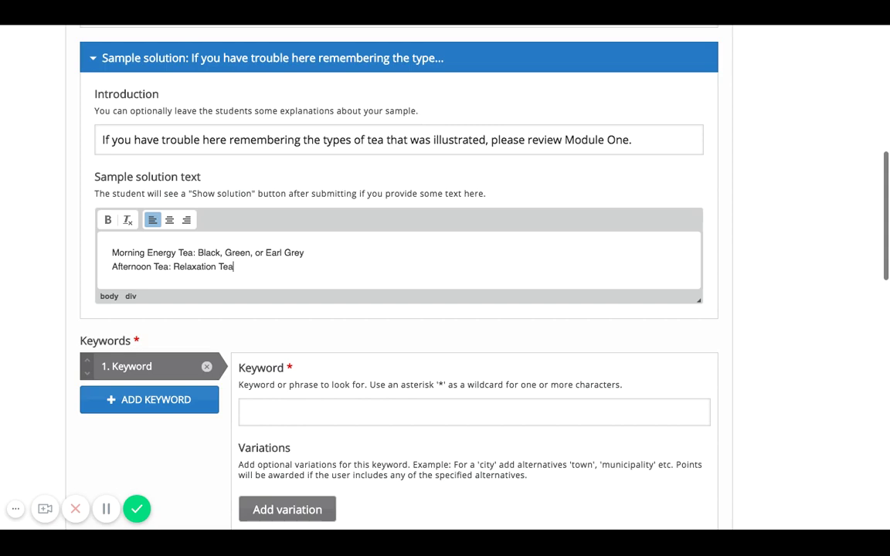
{"action": "type", "text": ": White Tea, Jasmine Tea"}
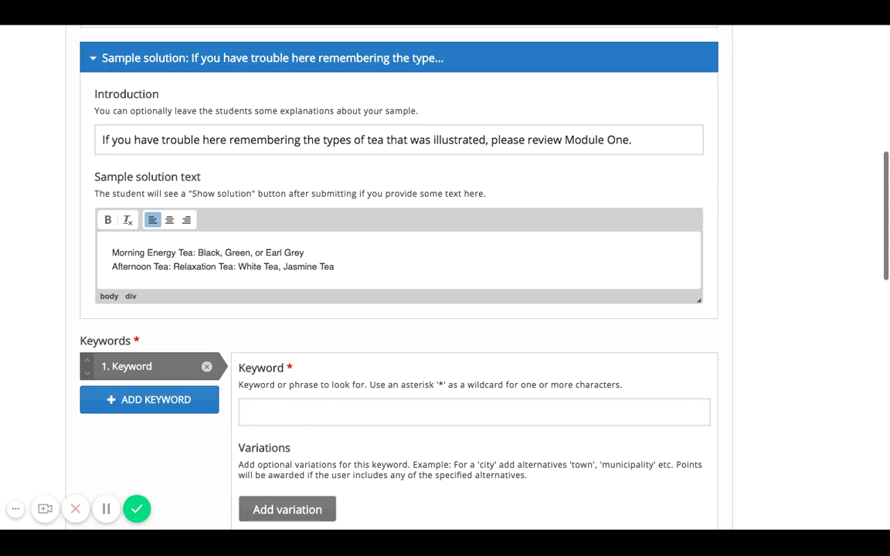
Add "Evening Tea: Calm, Bedtime: Chamomile, Mint, Tea" as the third line of the sample solution text
{"action": "key", "text": "Return"}
{"action": "type", "text": "Evening Tea"}
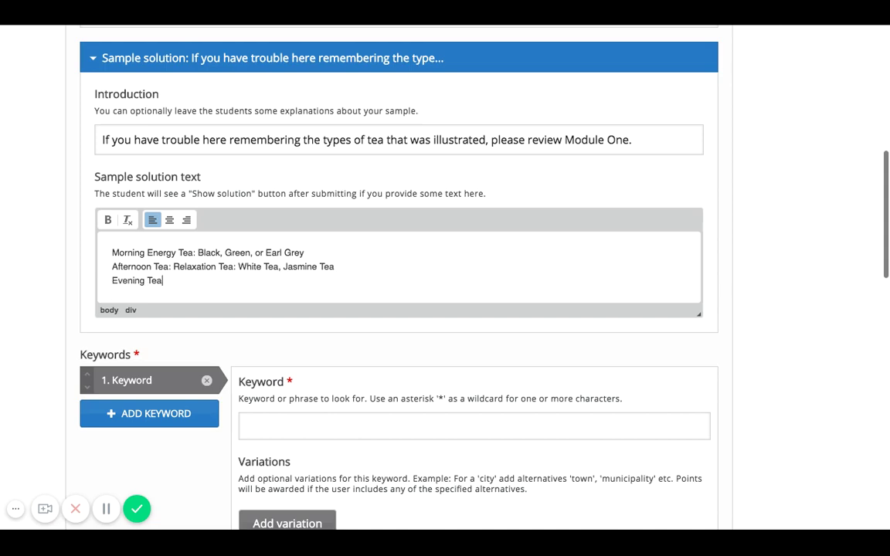
{"action": "type", "text": ": Calm, Bedtime: Chamomile,"}
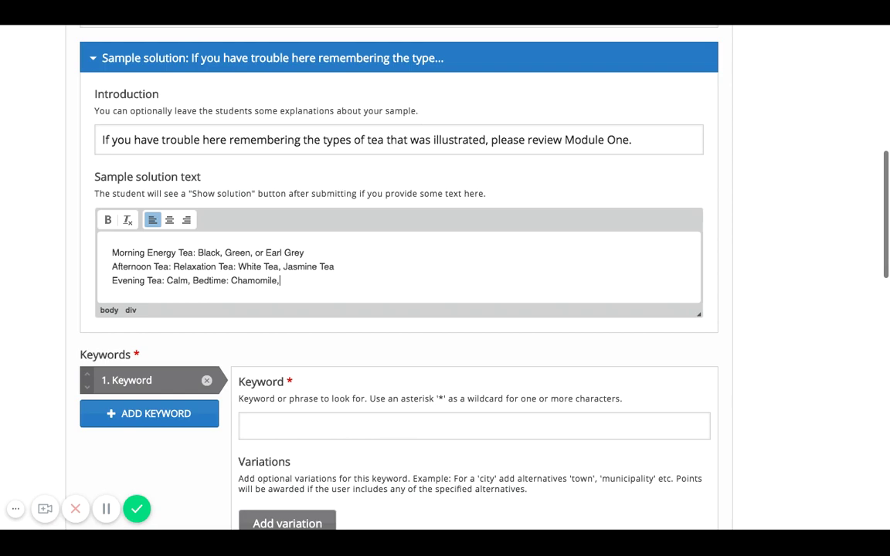
{"action": "type", "text": " Mint, Tea"}
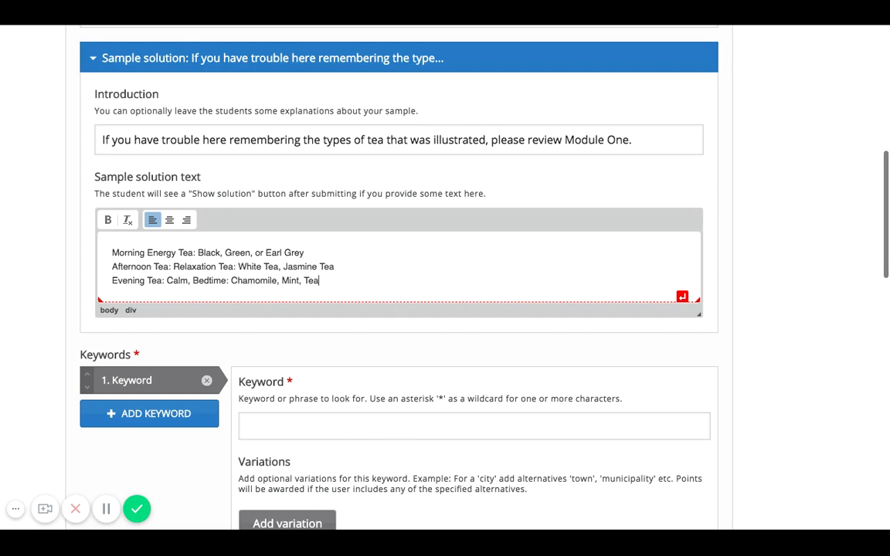
Enter "black, green, earl grey" as the first keyword
{"action": "scroll", "coordinate": [323, 371], "scroll_direction": "down", "scroll_amount": 1}
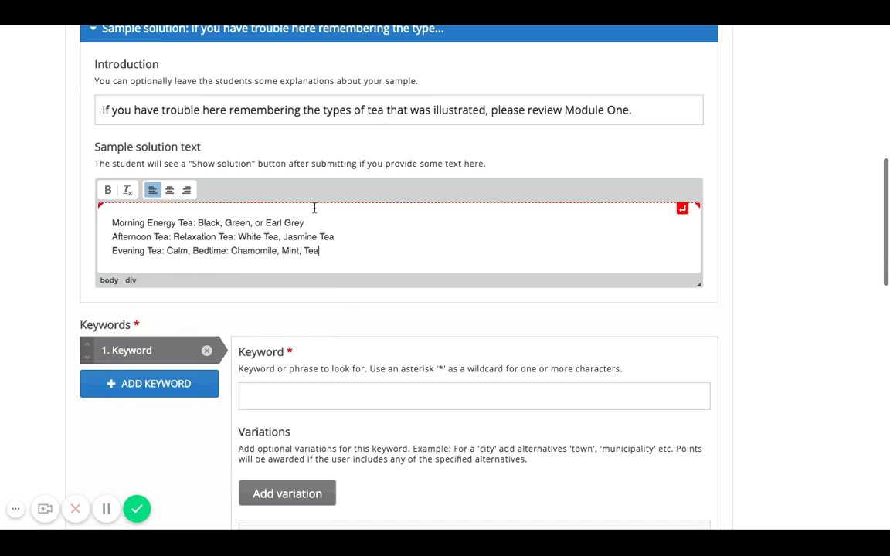
{"action": "left_click", "coordinate": [338, 391]}
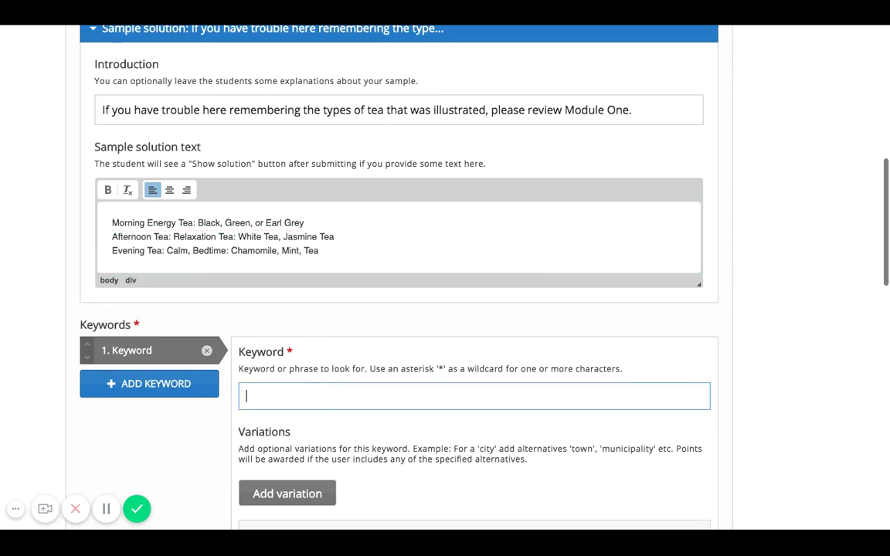
{"action": "type", "text": "black, green"}
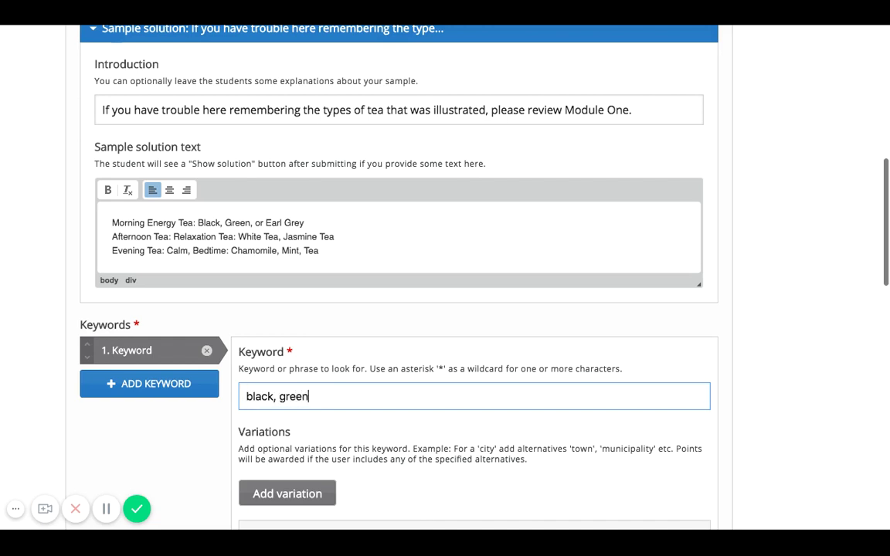
{"action": "type", "text": ", earl grey"}
Add a second keyword entry with the text "white tea, jasmine tea"
{"action": "left_click", "coordinate": [153, 385]}
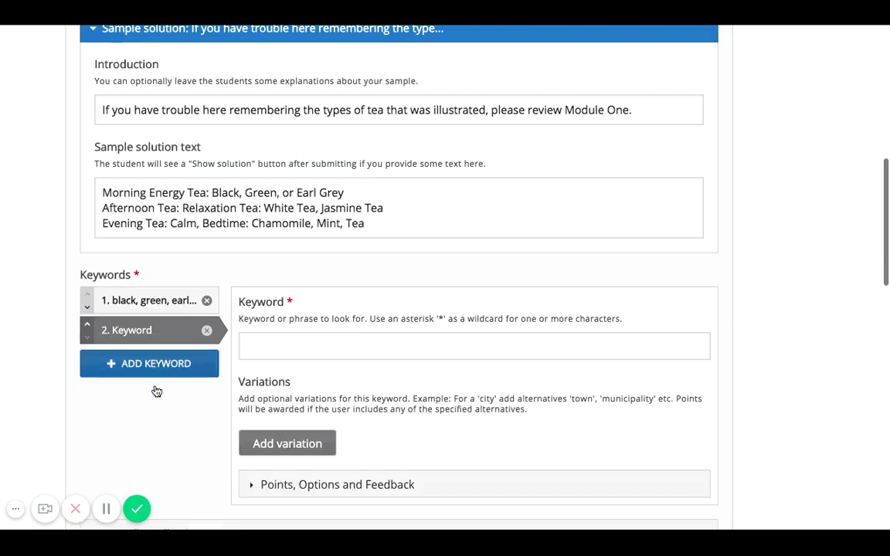
{"action": "left_click", "coordinate": [272, 345]}
{"action": "type", "text": "white"}
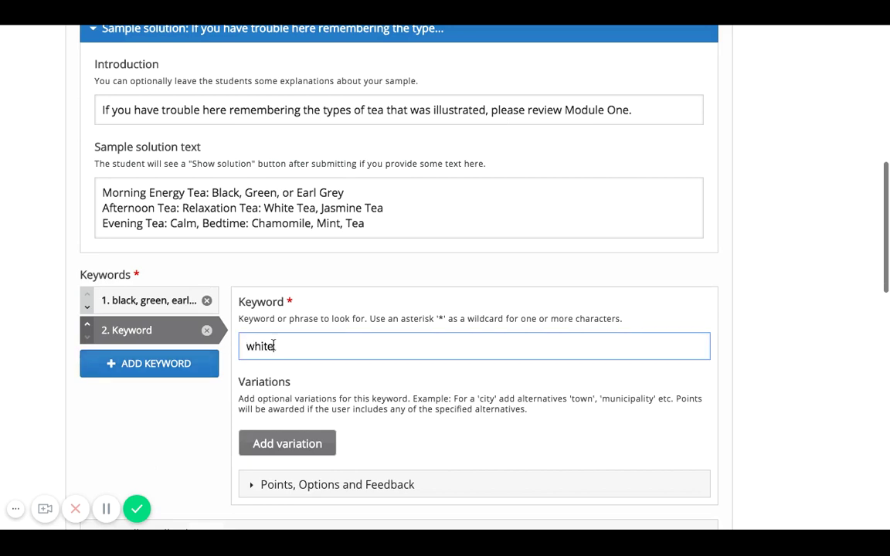
{"action": "type", "text": " tea, jasmine tea"}
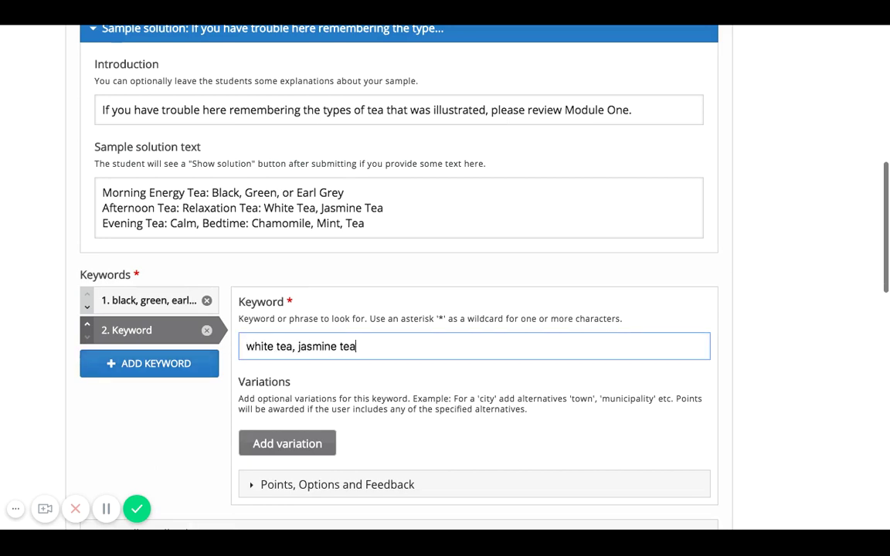
Add a third keyword entry with the text "chamomile, mint tea"
{"action": "left_click", "coordinate": [175, 377]}
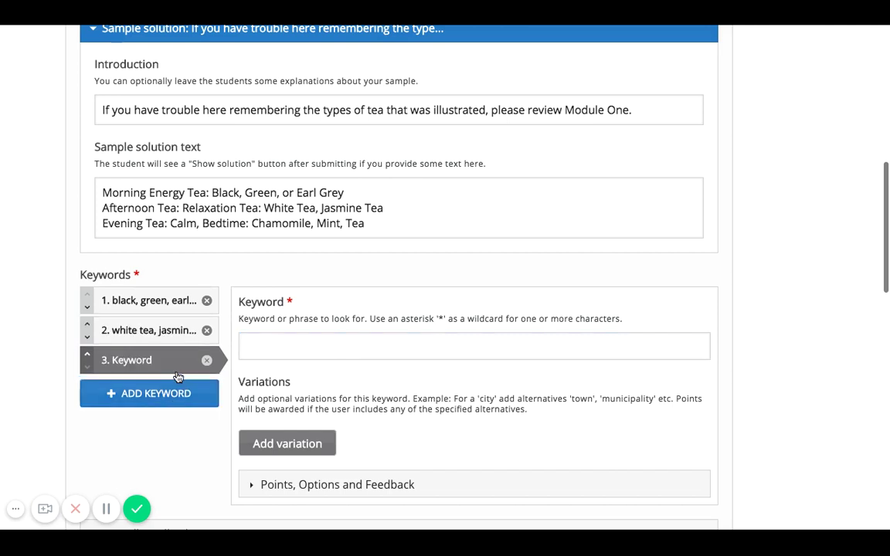
{"action": "left_click", "coordinate": [281, 344]}
{"action": "type", "text": "chamomilke"}
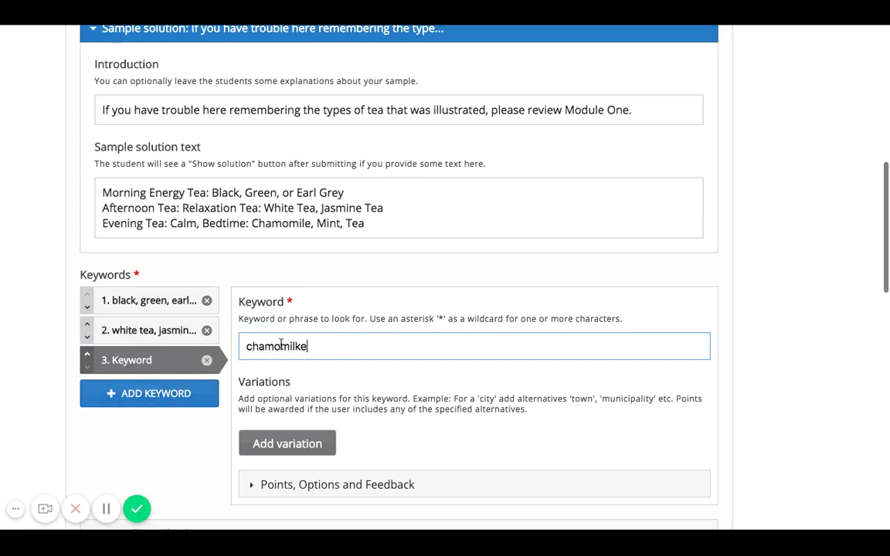
{"action": "key", "text": "BackSpace"}
{"action": "key", "text": "BackSpace"}
{"action": "type", "text": "le mint"}
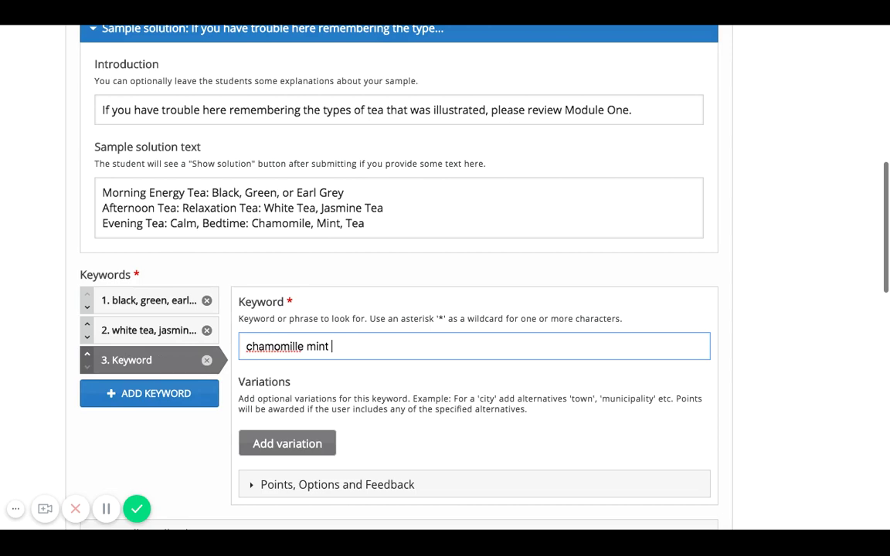
{"action": "key", "text": "BackSpace"}
{"action": "key", "text": "BackSpace"}
{"action": "key", "text": "BackSpace"}
{"action": "key", "text": "BackSpace"}
{"action": "key", "text": "BackSpace"}
{"action": "key", "text": "BackSpace"}
{"action": "key", "text": "BackSpace"}
{"action": "type", "text": "e, mint tea"}
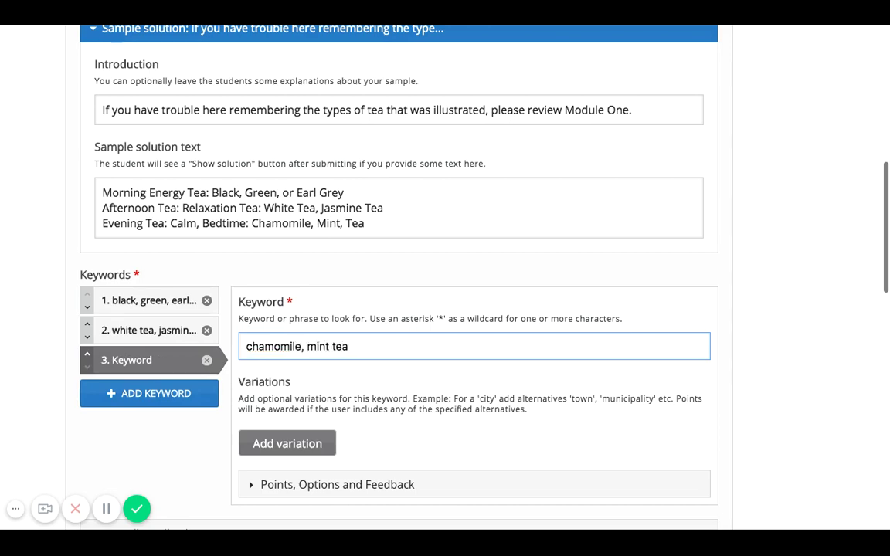
Set the third keyword's points to 2 and enable Forgive minor mistakes for it
{"action": "scroll", "coordinate": [435, 249], "scroll_direction": "down", "scroll_amount": 2}
{"action": "left_click", "coordinate": [293, 343]}
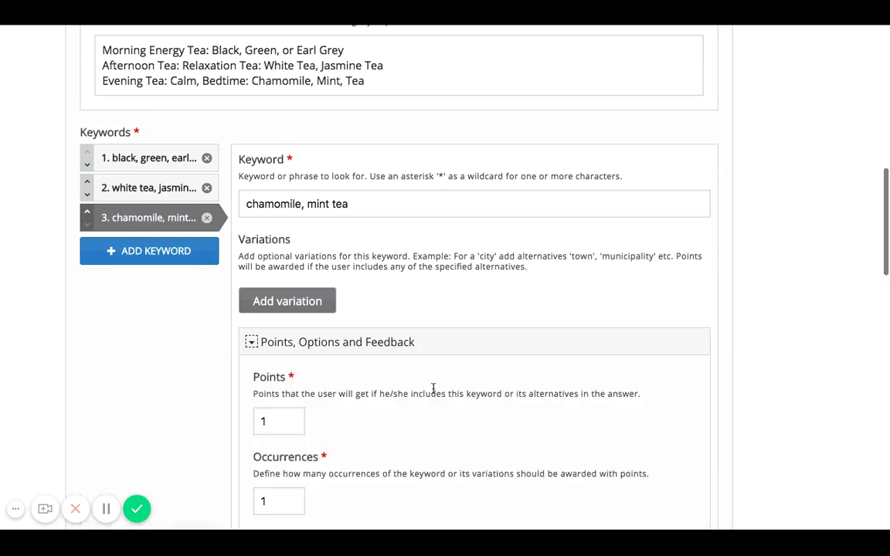
{"action": "scroll", "coordinate": [434, 389], "scroll_direction": "down", "scroll_amount": 2}
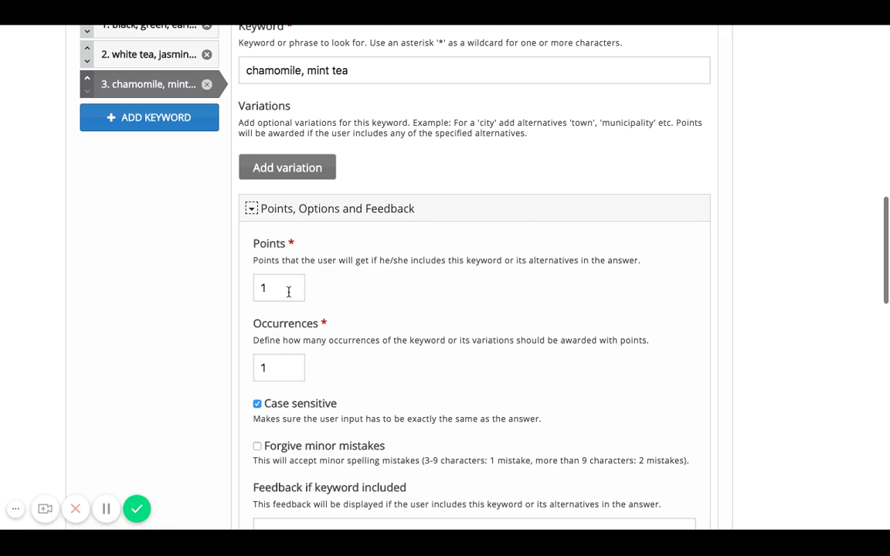
{"action": "key", "text": "Tab"}
{"action": "type", "text": "2"}
{"action": "scroll", "coordinate": [516, 341], "scroll_direction": "down", "scroll_amount": 5}
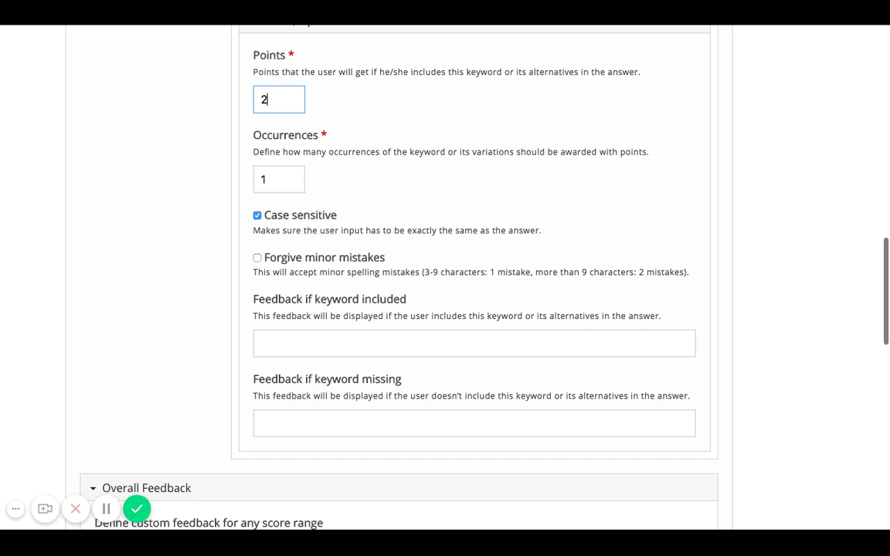
{"action": "scroll", "coordinate": [263, 309], "scroll_direction": "up", "scroll_amount": 1}
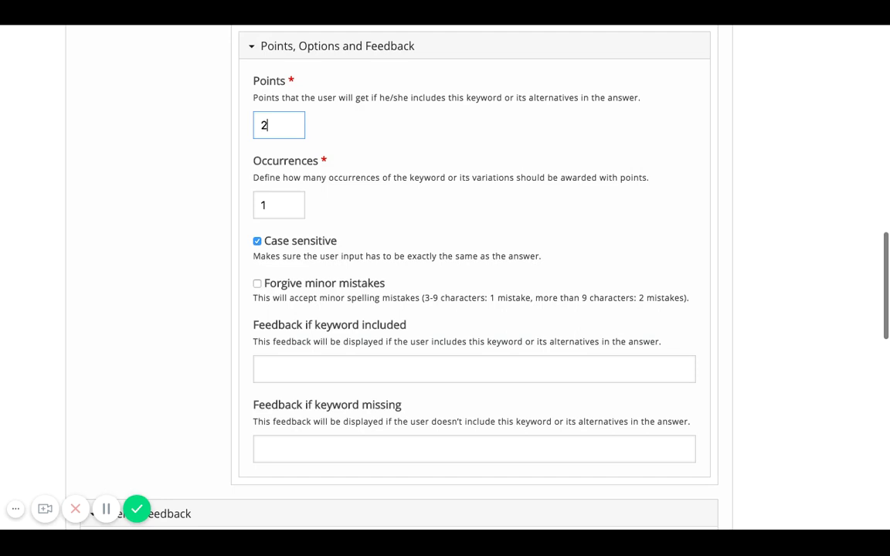
{"action": "left_click", "coordinate": [257, 284]}
Set the third keyword's feedback to "Great job!" if included and "Please review Module 1" if missing
{"action": "scroll", "coordinate": [310, 370], "scroll_direction": "down", "scroll_amount": 1}
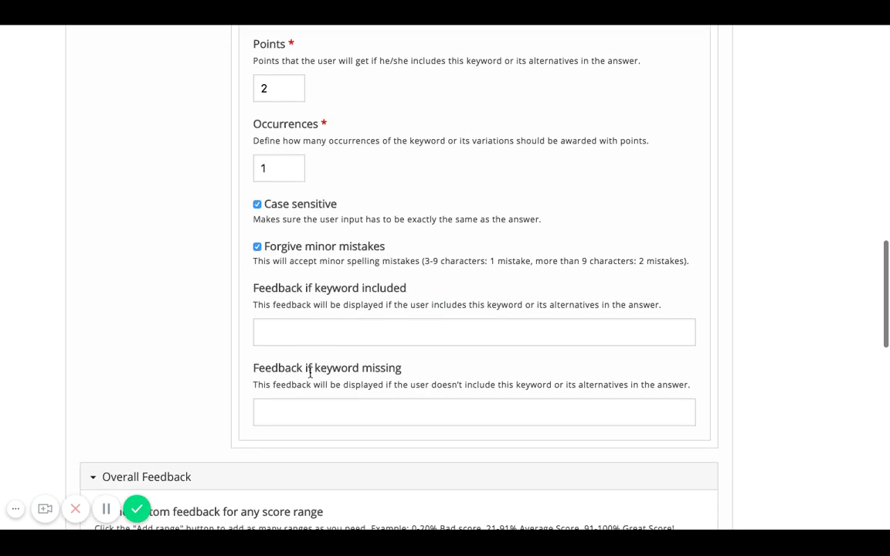
{"action": "left_click", "coordinate": [312, 330]}
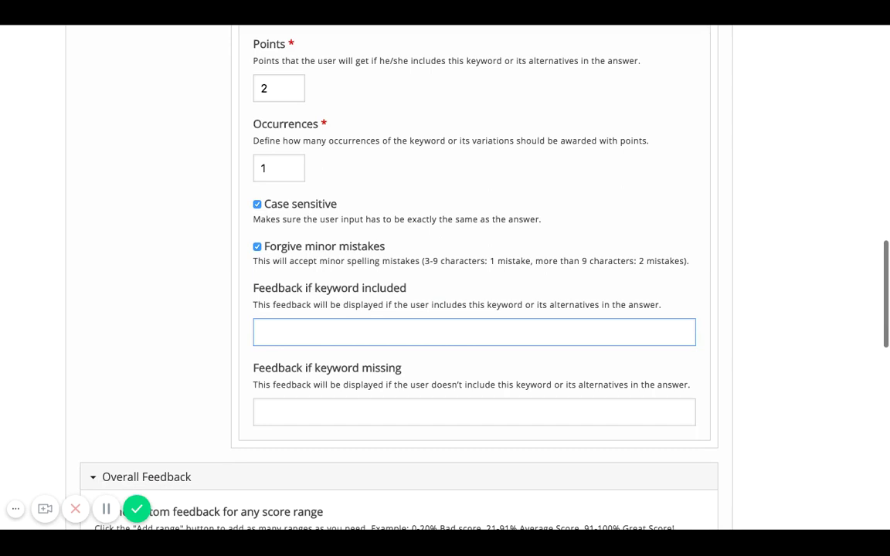
{"action": "type", "text": "Great job!"}
{"action": "left_click", "coordinate": [340, 403]}
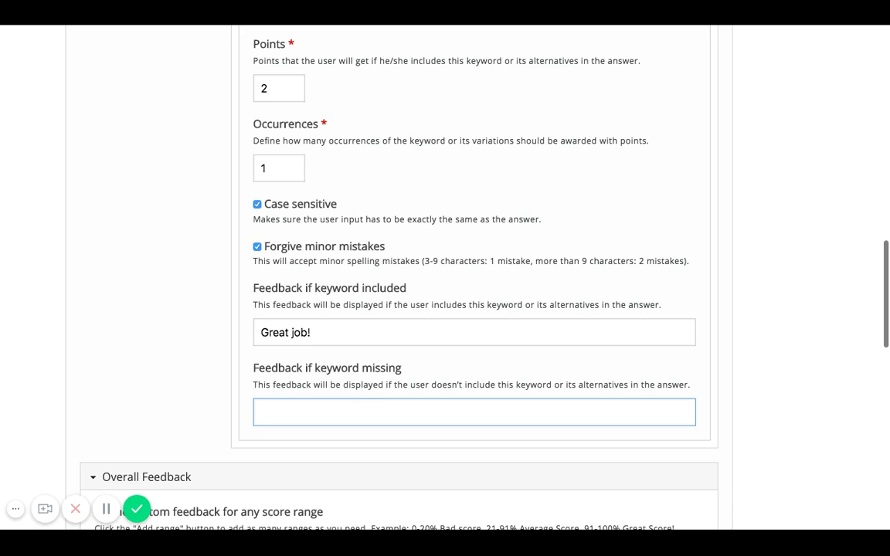
{"action": "type", "text": "Please review Module 1"}
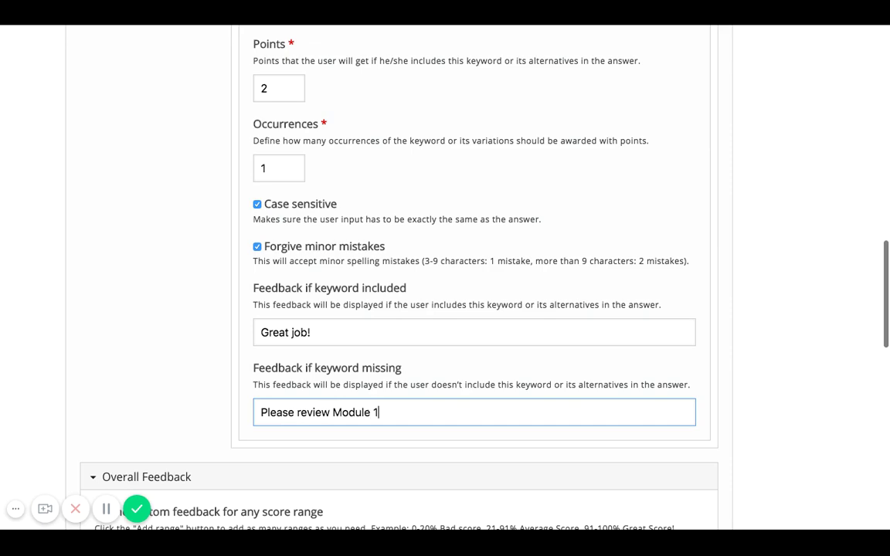
Split the overall feedback into two score ranges, ending the first at 50% with the feedback "Needs Improvement"
{"action": "scroll", "coordinate": [445, 278], "scroll_direction": "down", "scroll_amount": 3}
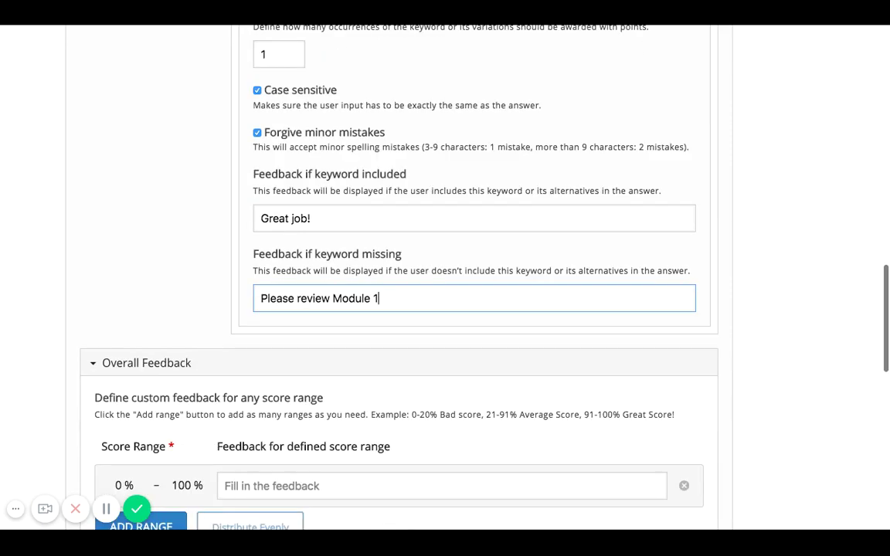
{"action": "scroll", "coordinate": [360, 324], "scroll_direction": "down", "scroll_amount": 5}
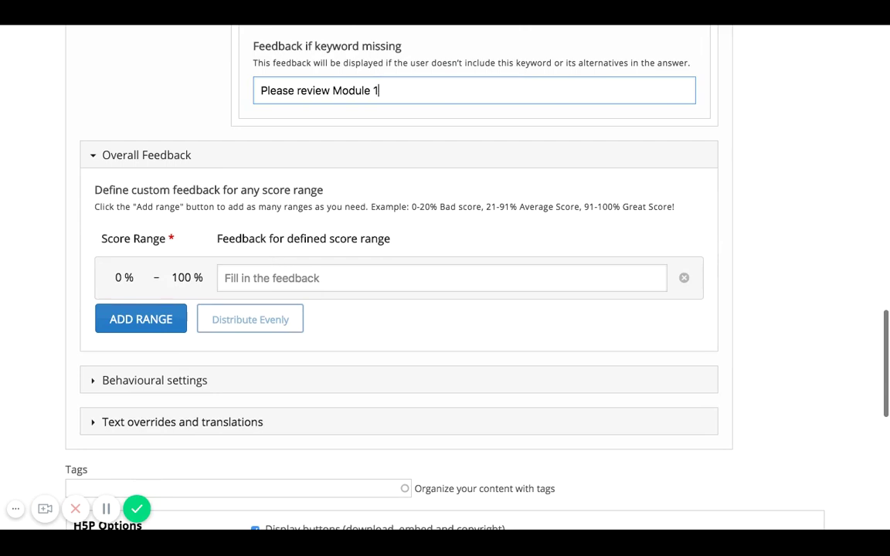
{"action": "left_click", "coordinate": [155, 321]}
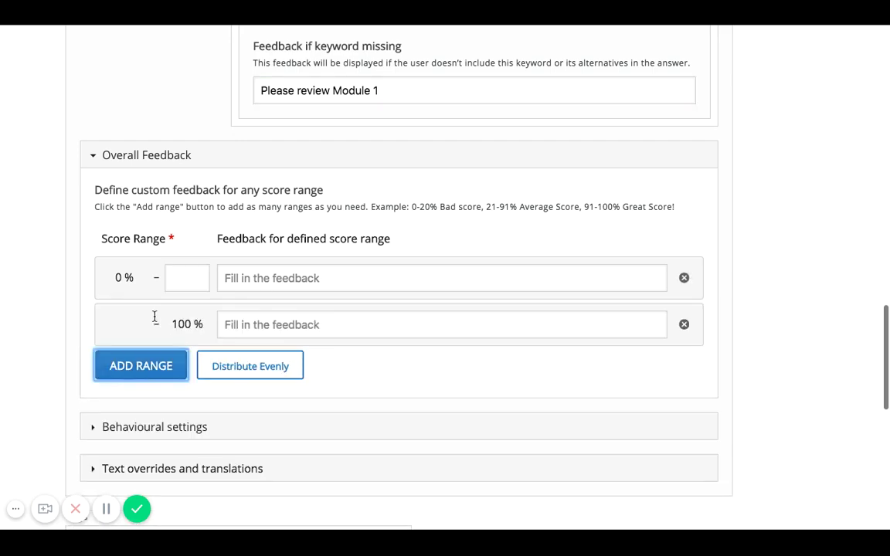
{"action": "left_click", "coordinate": [189, 285]}
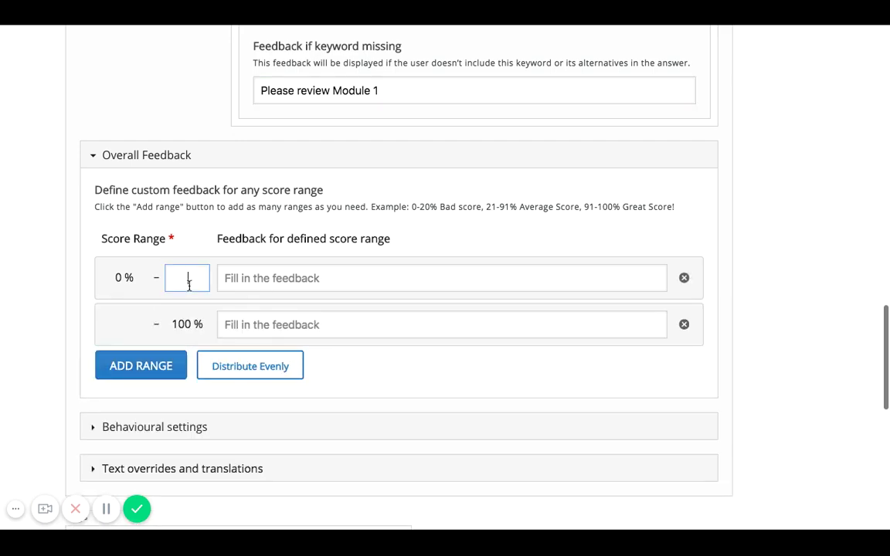
{"action": "type", "text": "50"}
{"action": "left_click", "coordinate": [256, 284]}
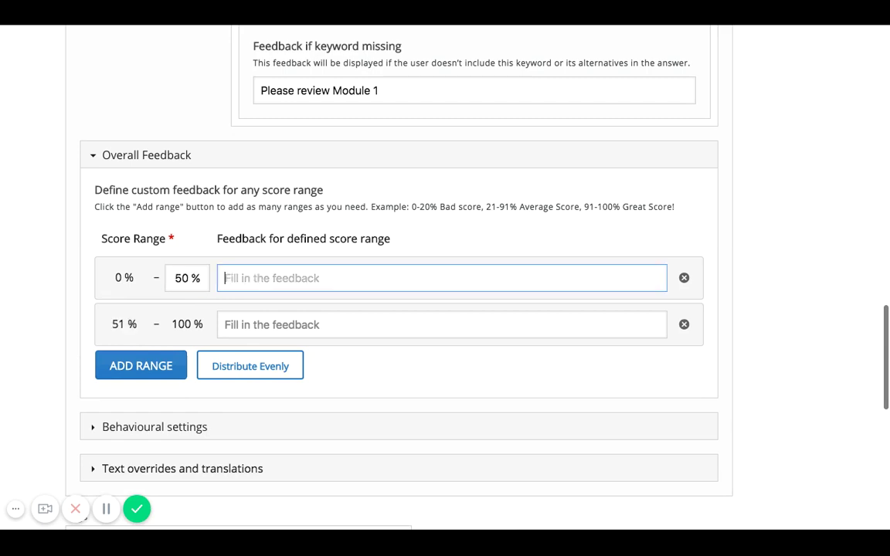
{"action": "type", "text": "Needs Improvement"}
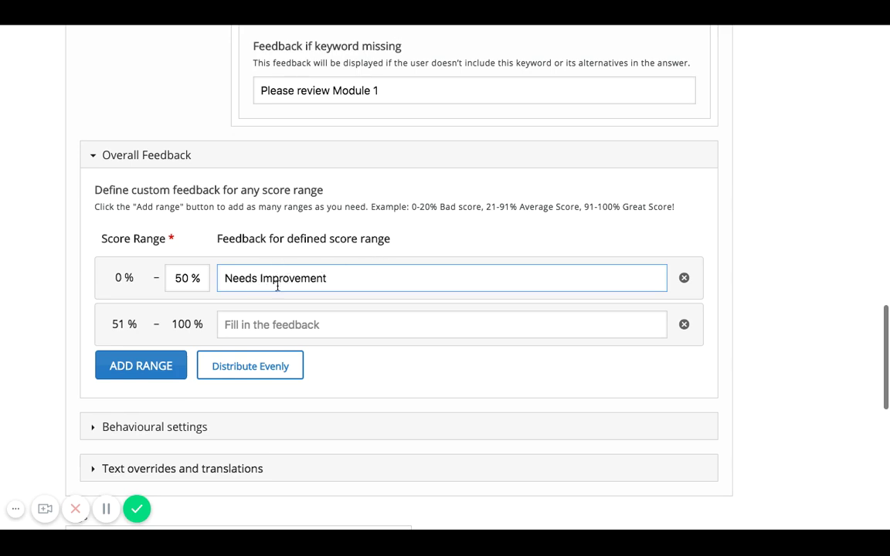
Add another overall feedback score range and end the second range at 70%
{"action": "left_click", "coordinate": [266, 324]}
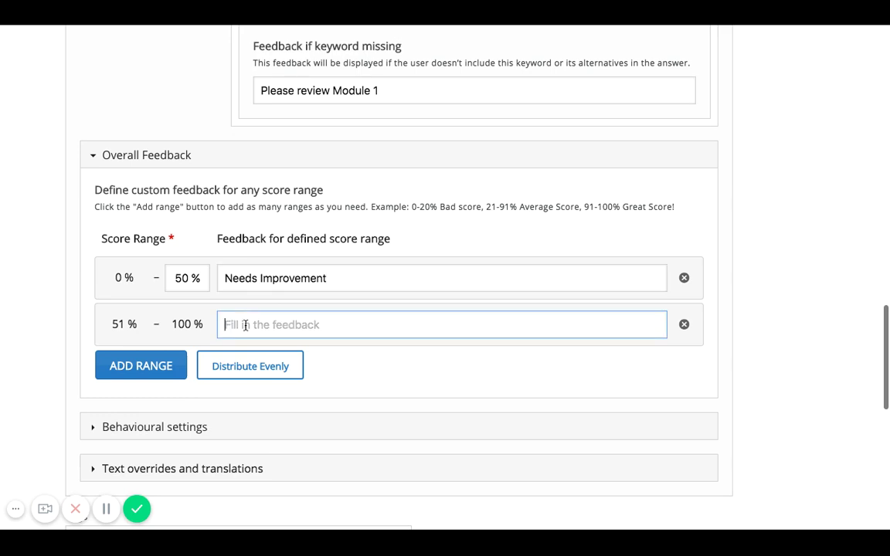
{"action": "left_click", "coordinate": [182, 355]}
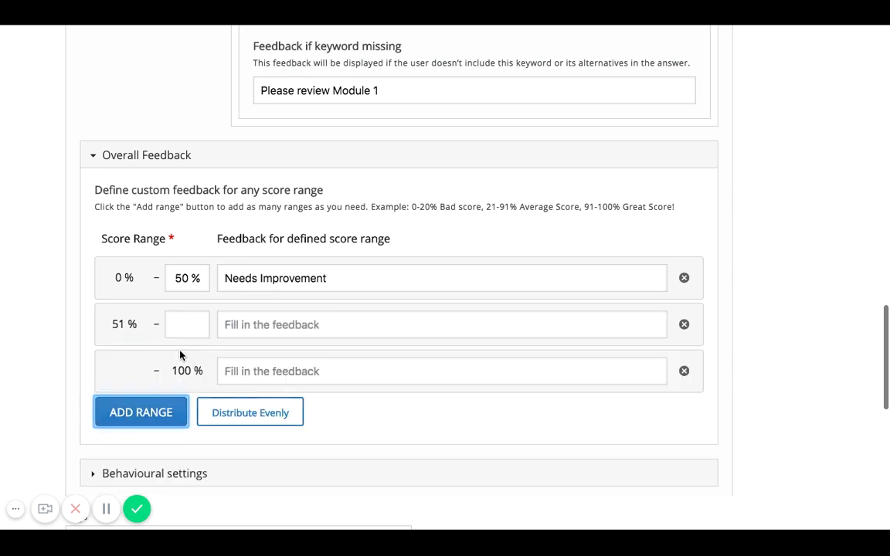
{"action": "left_click", "coordinate": [184, 325]}
{"action": "type", "text": "7"}
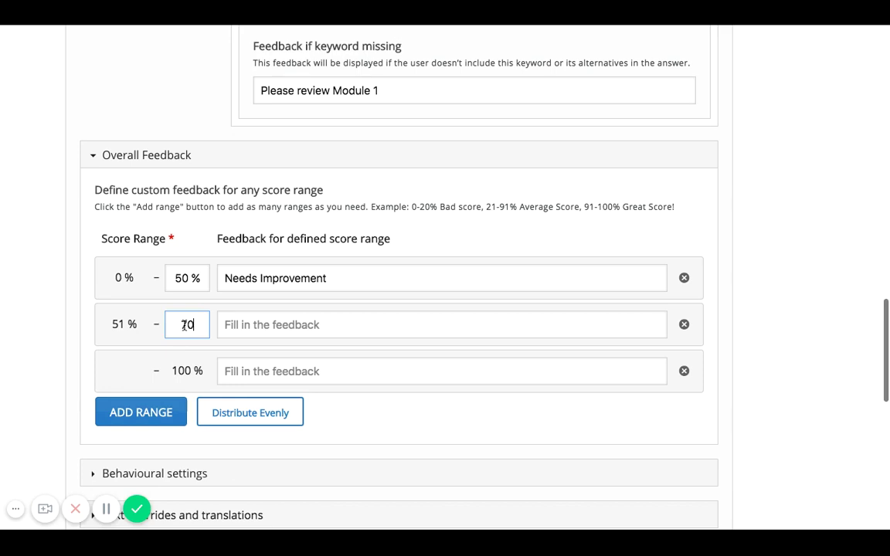
{"action": "type", "text": "0"}
{"action": "left_click", "coordinate": [259, 326]}
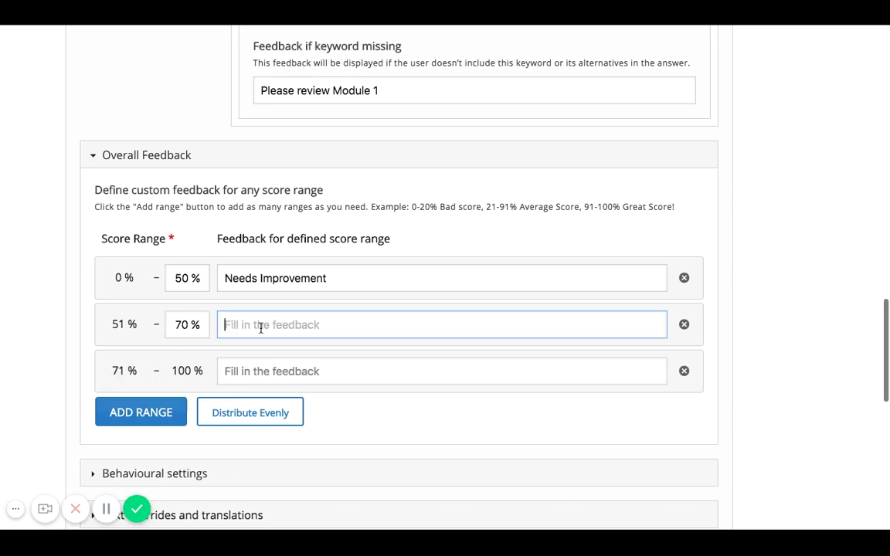
Change the feedback for the 0–50% score range to "Needs A lot of Improvement"
{"action": "left_click", "coordinate": [257, 278]}
{"action": "type", "text": "A k"}
{"action": "key", "text": "BackSpace"}
{"action": "key", "text": "BackSpace"}
{"action": "type", "text": "lot"}
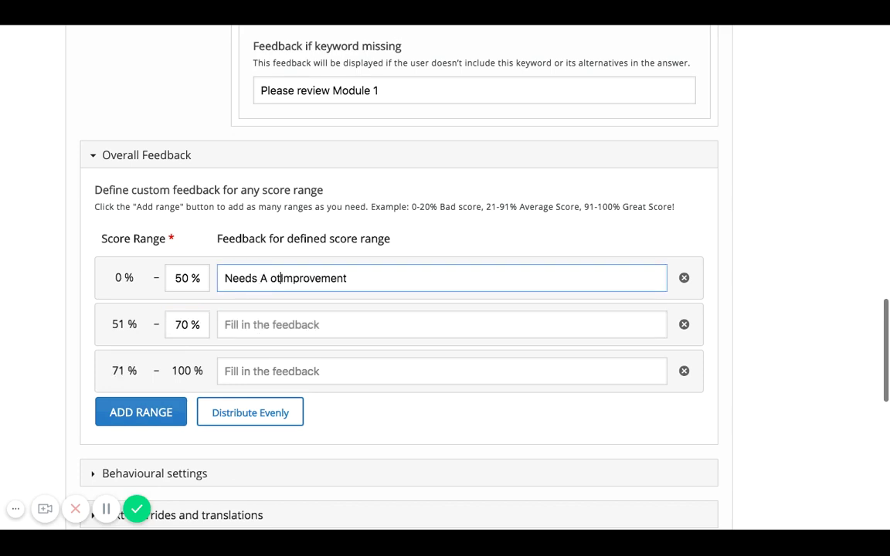
{"action": "key", "text": "BackSpace"}
{"action": "key", "text": "BackSpace"}
{"action": "key", "text": "BackSpace"}
{"action": "type", "text": "lot of"}
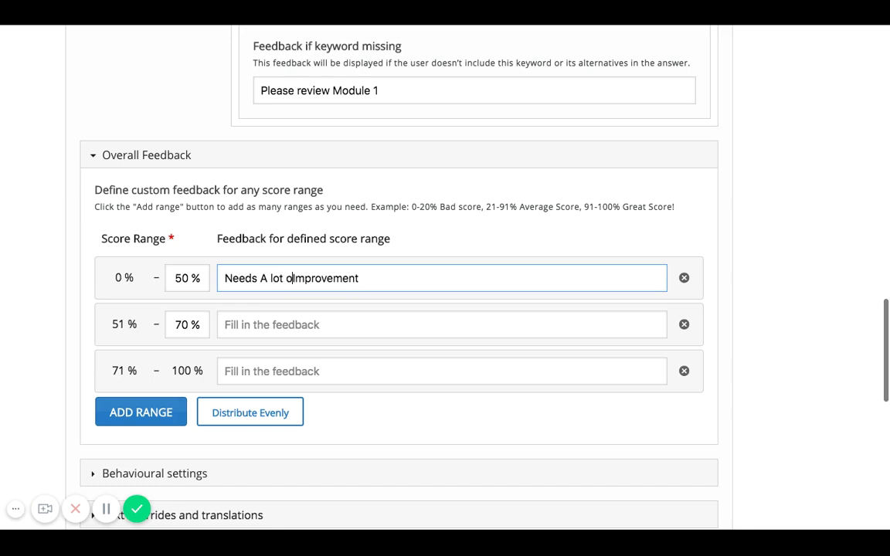
Enter "Needs More Improvement" as the feedback for the 51–70% score range
{"action": "left_click", "coordinate": [245, 317]}
{"action": "type", "text": "Ne"}
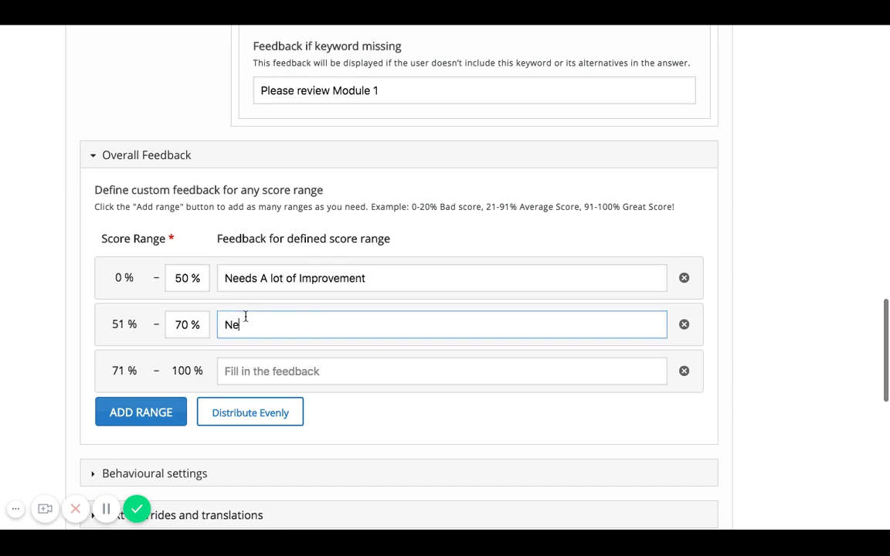
{"action": "type", "text": "eds More Improvement"}
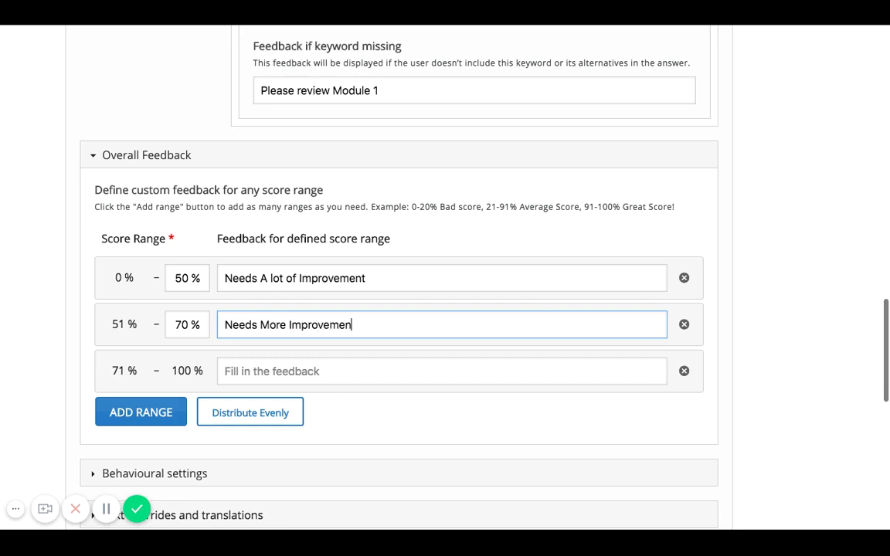
Add a fourth overall feedback score range and end the third range at 80%
{"action": "left_click", "coordinate": [185, 370]}
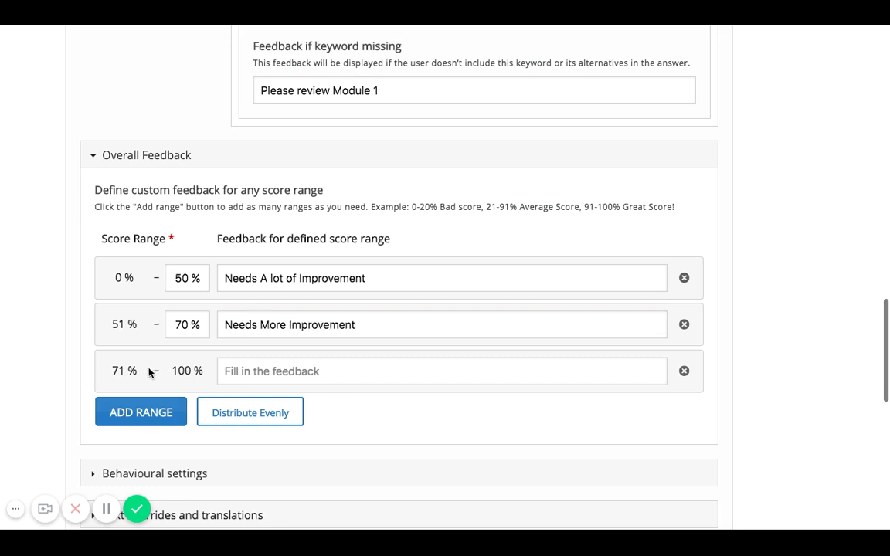
{"action": "left_click", "coordinate": [164, 408]}
{"action": "left_click", "coordinate": [183, 374]}
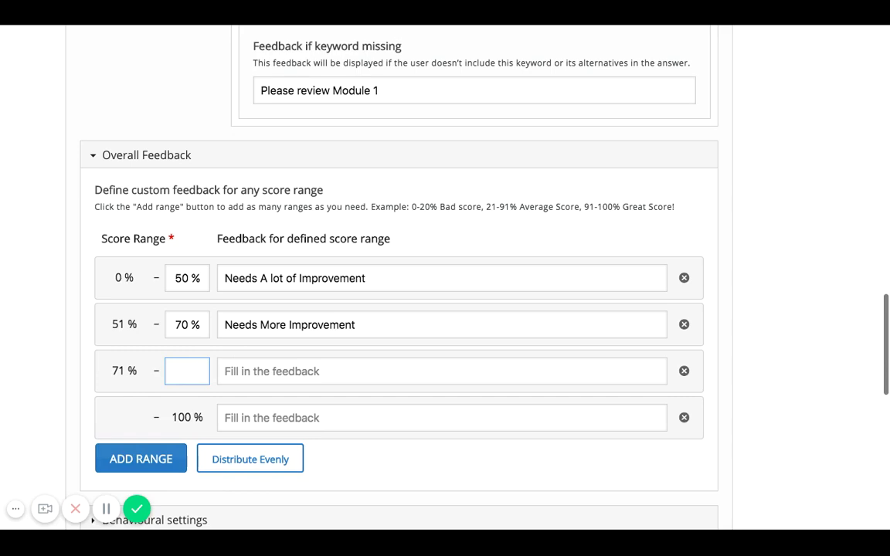
{"action": "type", "text": "80"}
{"action": "key", "text": "Tab"}
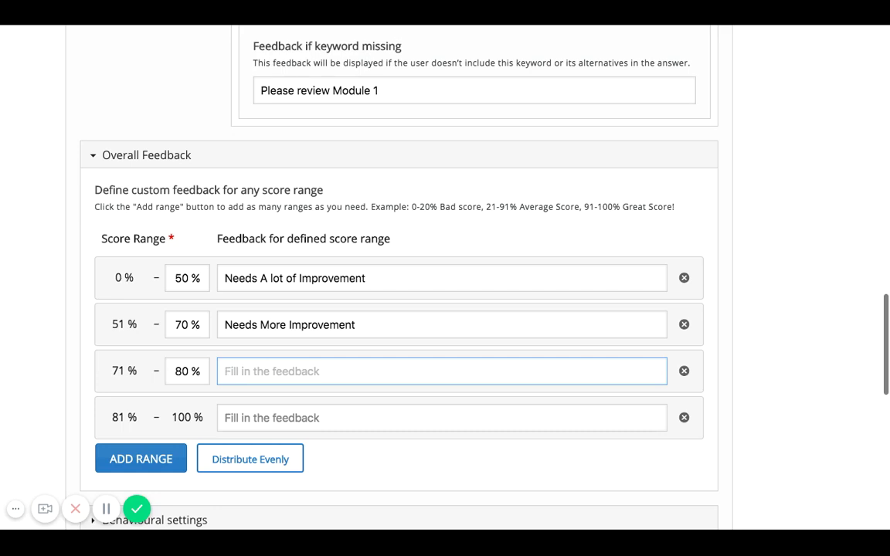
Enter "Good Effort" as the feedback for the 71–80% score range
{"action": "type", "text": "Good Effort"}
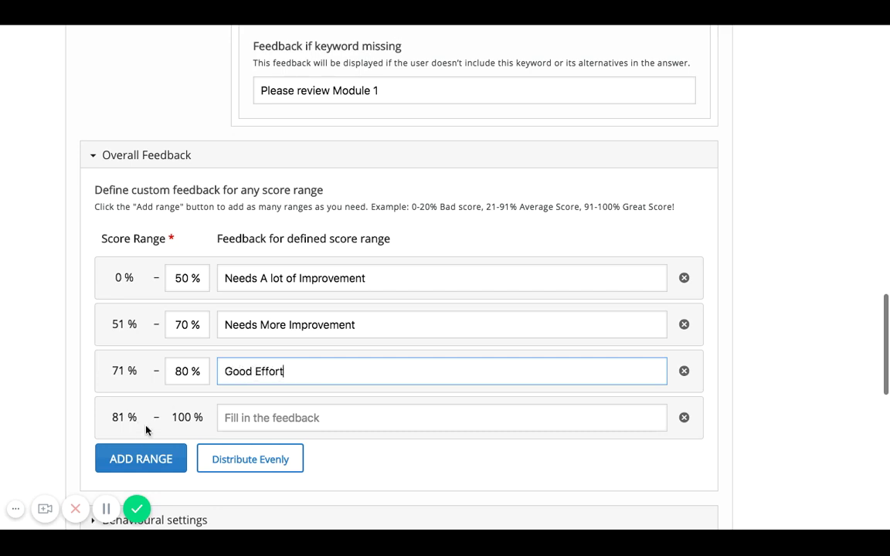
Add a fifth overall feedback score range and end the fourth range at 100%
{"action": "left_click", "coordinate": [143, 459]}
{"action": "type", "text": "10"}
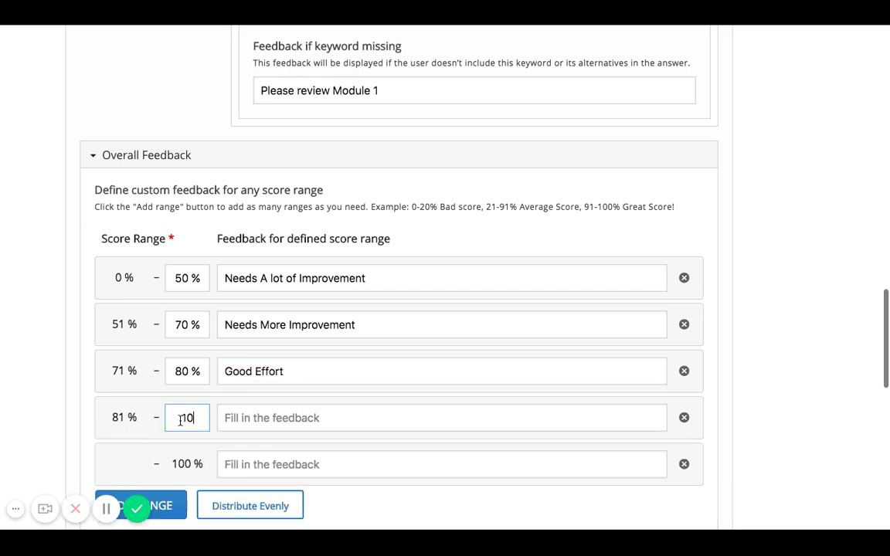
{"action": "left_click", "coordinate": [257, 424]}
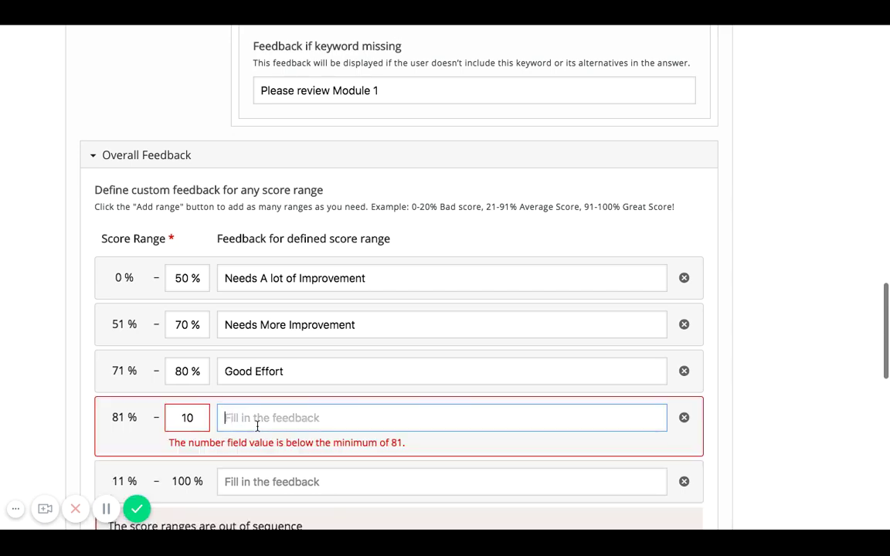
{"action": "left_click", "coordinate": [199, 424]}
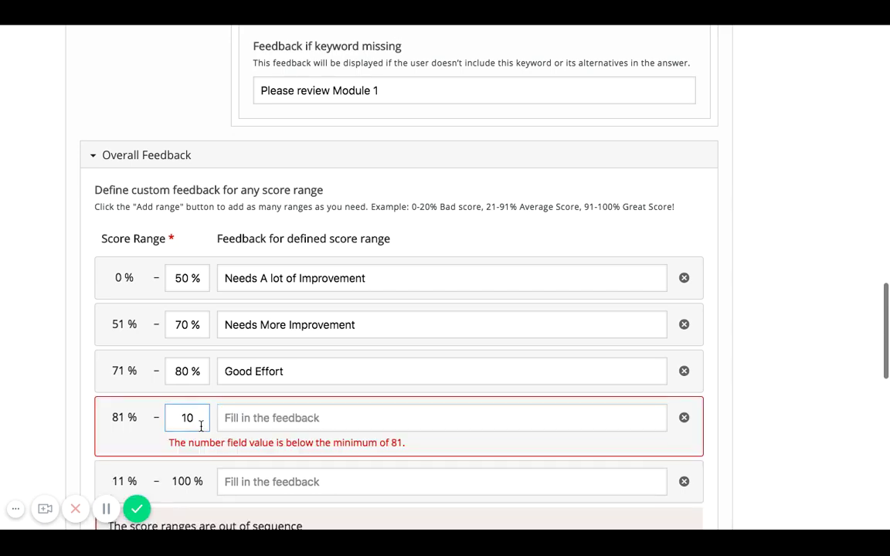
{"action": "type", "text": "0"}
Enter "Great job!" as the feedback for the range starting at 81% and remove the extra empty range below it
{"action": "left_click", "coordinate": [272, 418]}
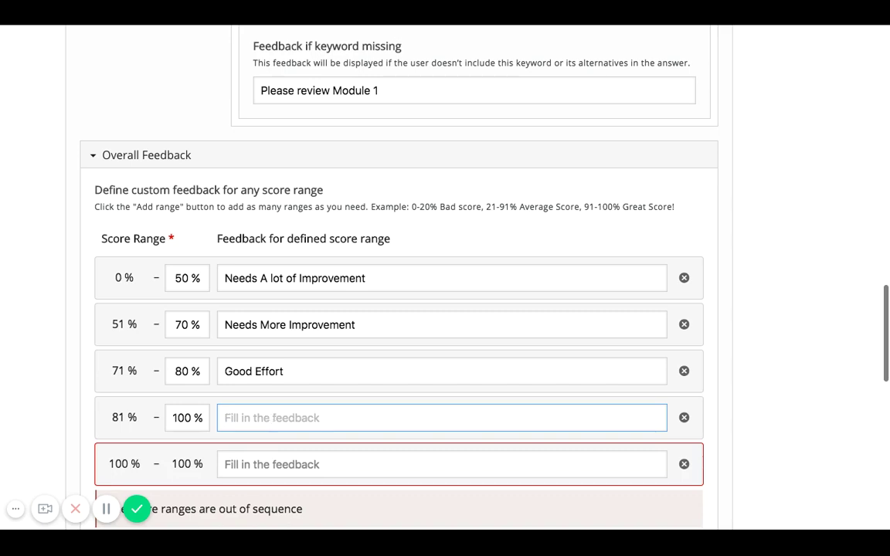
{"action": "type", "text": "Great job!"}
{"action": "scroll", "coordinate": [619, 352], "scroll_direction": "down", "scroll_amount": 3}
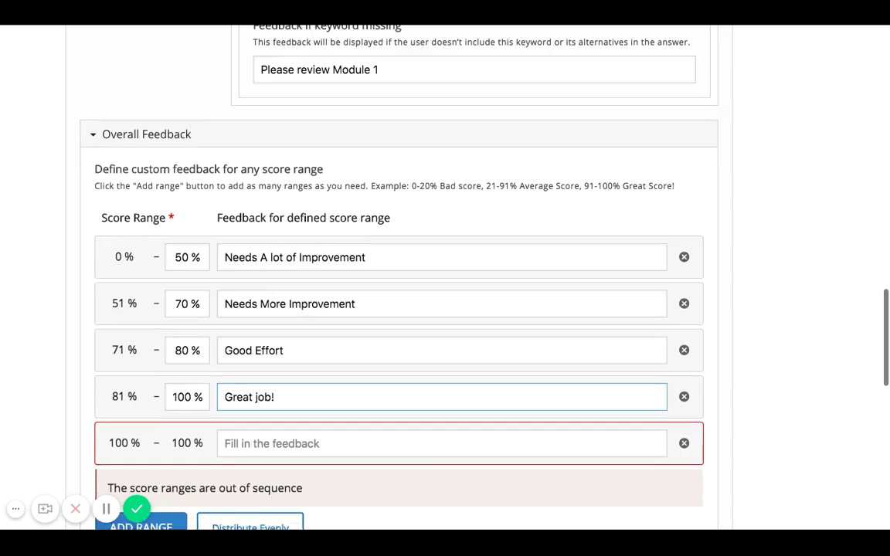
{"action": "left_click", "coordinate": [684, 363]}
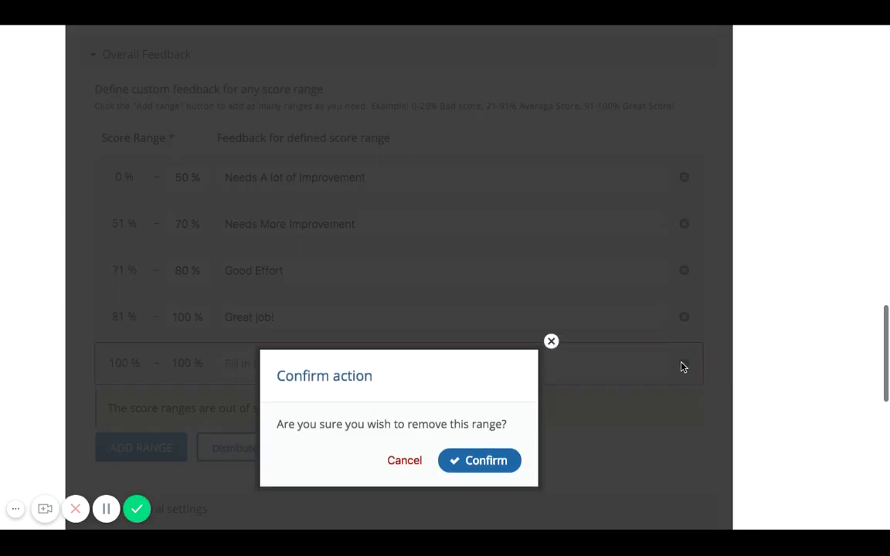
{"action": "left_click", "coordinate": [497, 467]}
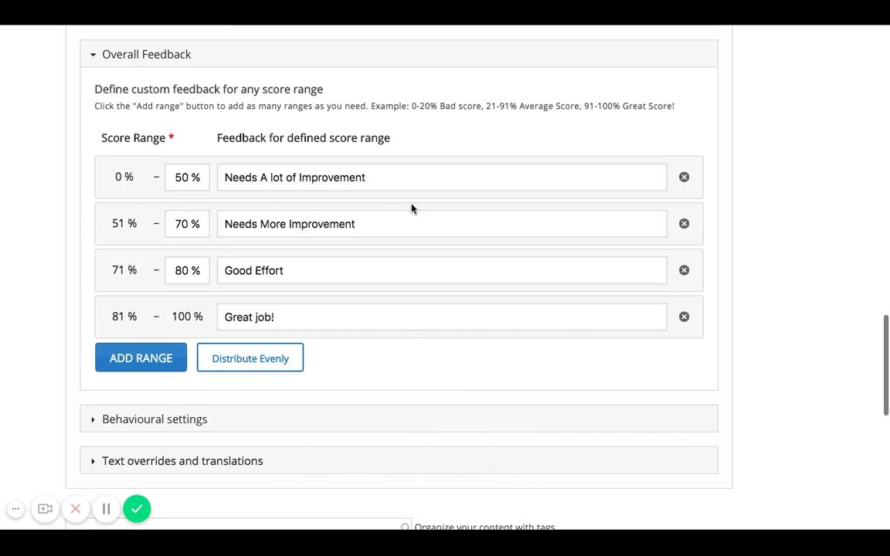
Expand the essay's behavioural settings and enable "Ignore scoring"
{"action": "scroll", "coordinate": [388, 370], "scroll_direction": "down", "scroll_amount": 2}
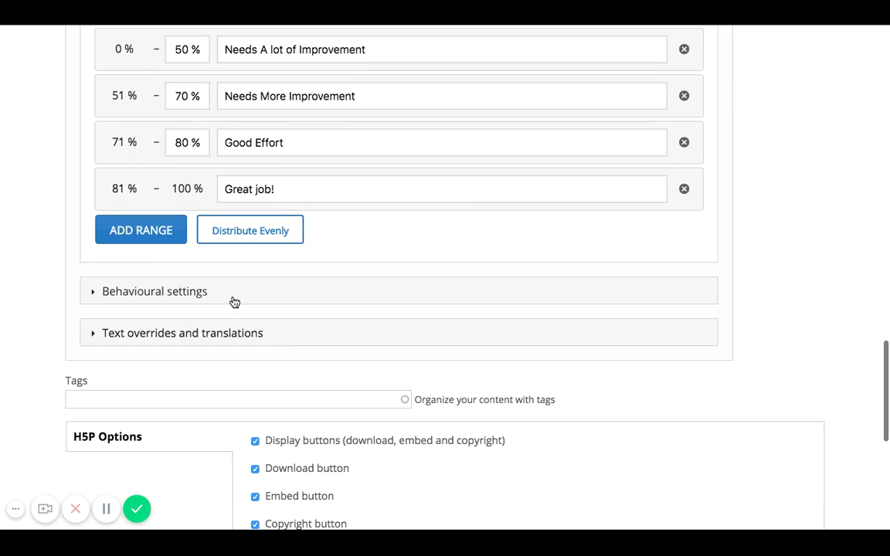
{"action": "left_click", "coordinate": [235, 303]}
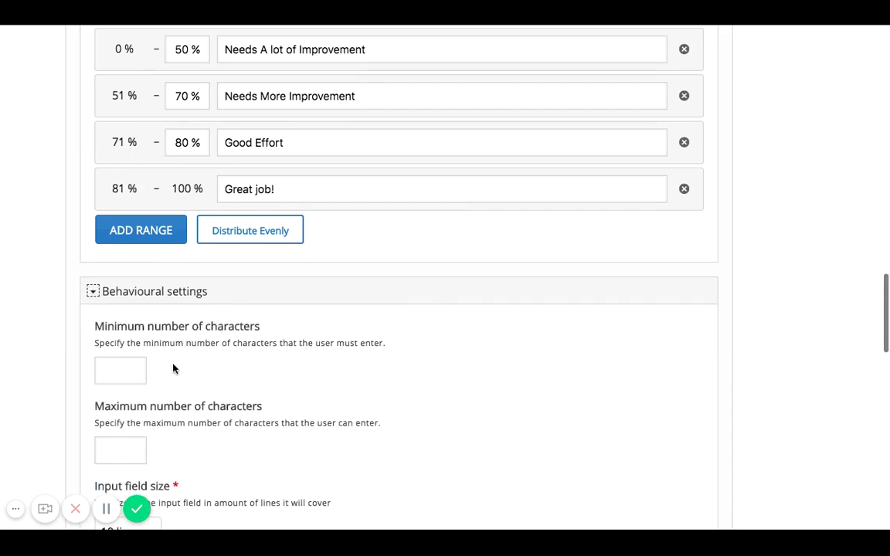
{"action": "left_click", "coordinate": [126, 364]}
{"action": "scroll", "coordinate": [257, 378], "scroll_direction": "down", "scroll_amount": 3}
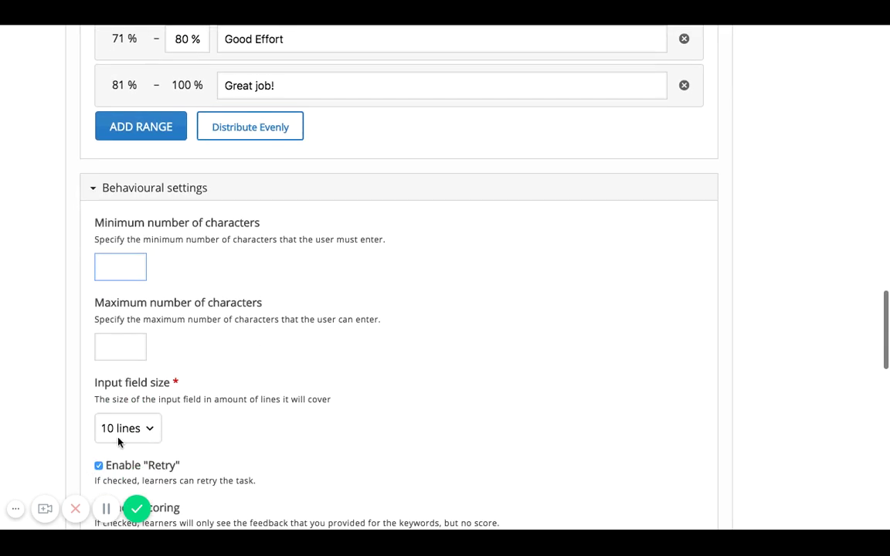
{"action": "scroll", "coordinate": [240, 424], "scroll_direction": "down", "scroll_amount": 2}
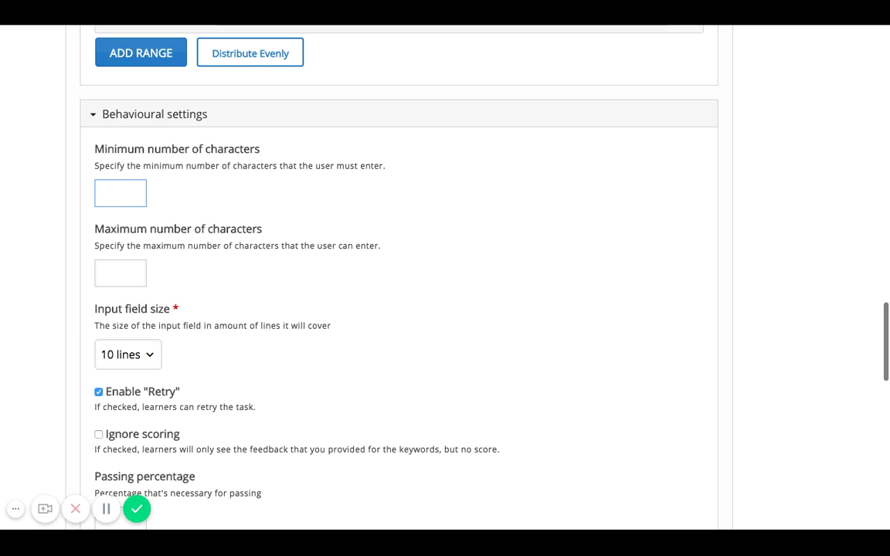
{"action": "left_click", "coordinate": [190, 433]}
Set "Override case sensitive" to Enabled and "Override forgive mistakes" to Disabled for all keywords
{"action": "scroll", "coordinate": [190, 433], "scroll_direction": "down", "scroll_amount": 5}
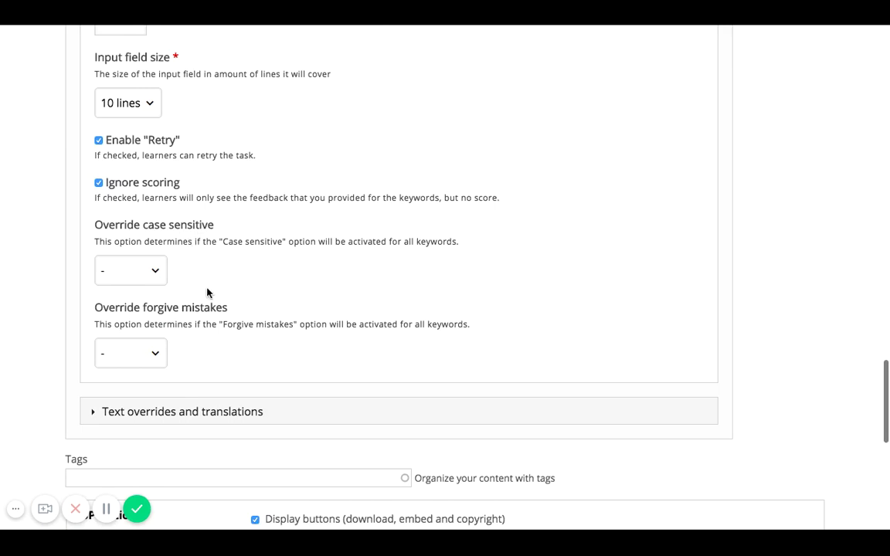
{"action": "left_click", "coordinate": [136, 277]}
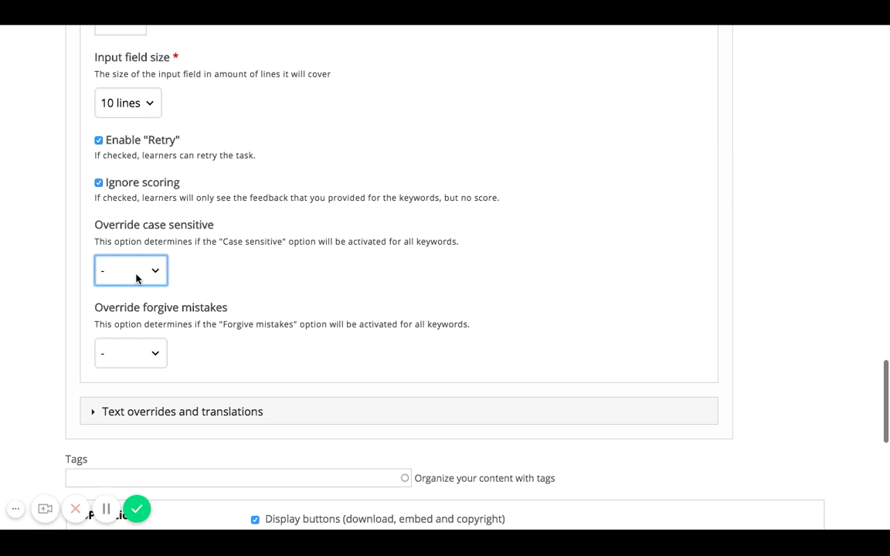
{"action": "left_click", "coordinate": [136, 298]}
{"action": "scroll", "coordinate": [272, 344], "scroll_direction": "down", "scroll_amount": 2}
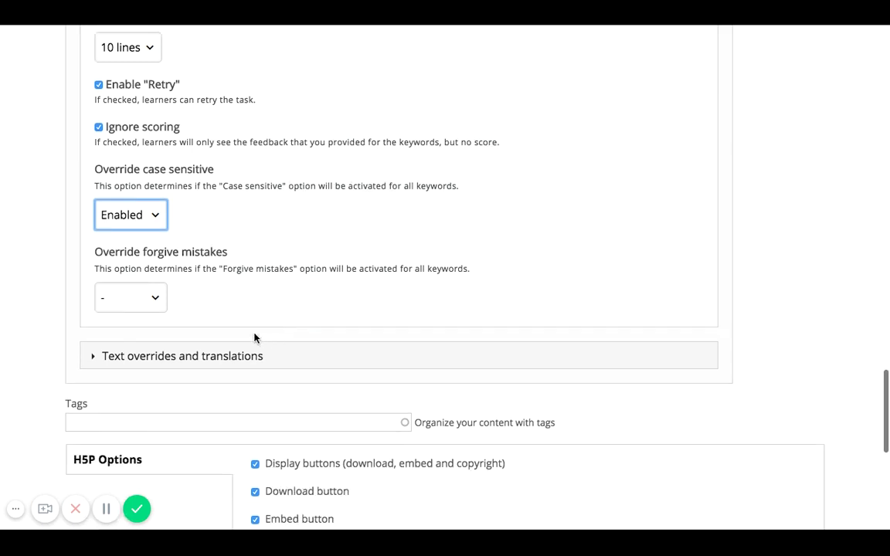
{"action": "left_click", "coordinate": [208, 265]}
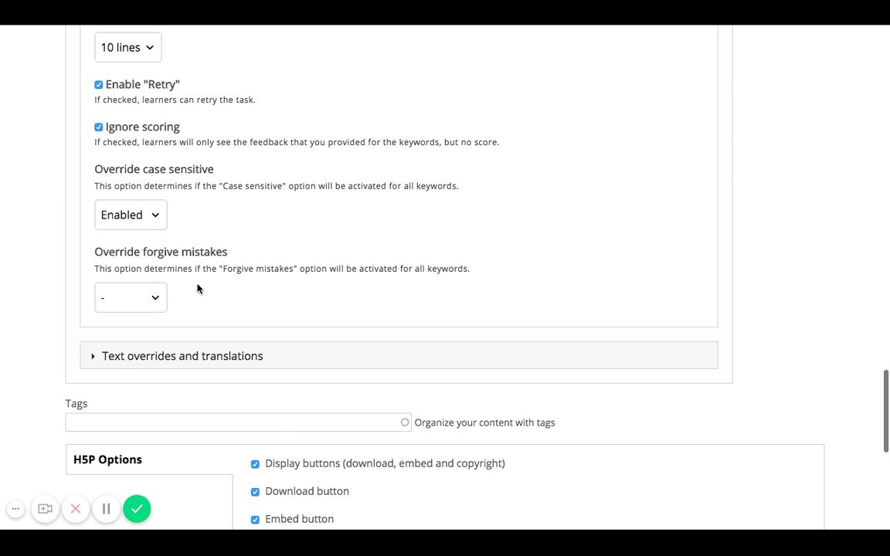
{"action": "left_click", "coordinate": [153, 293]}
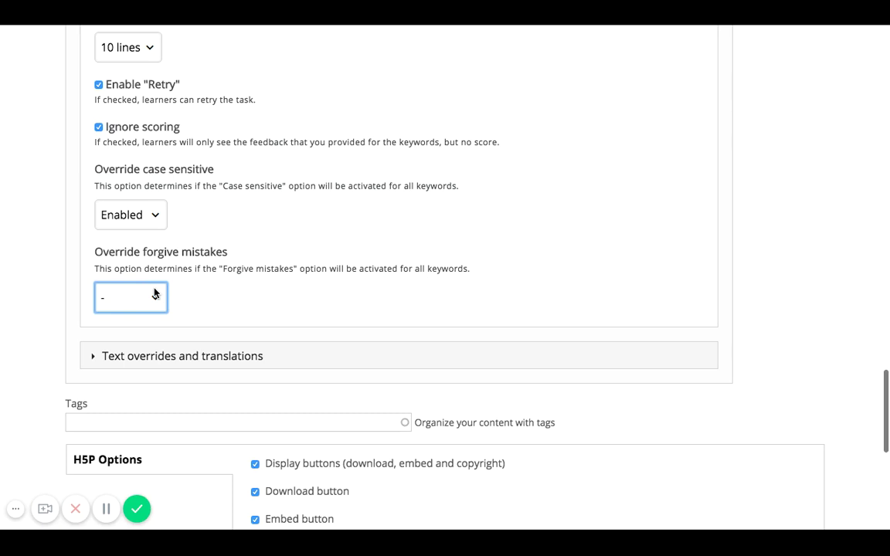
{"action": "left_click", "coordinate": [143, 333]}
Save the essay activity with its current H5P display options
{"action": "scroll", "coordinate": [238, 340], "scroll_direction": "down", "scroll_amount": 3}
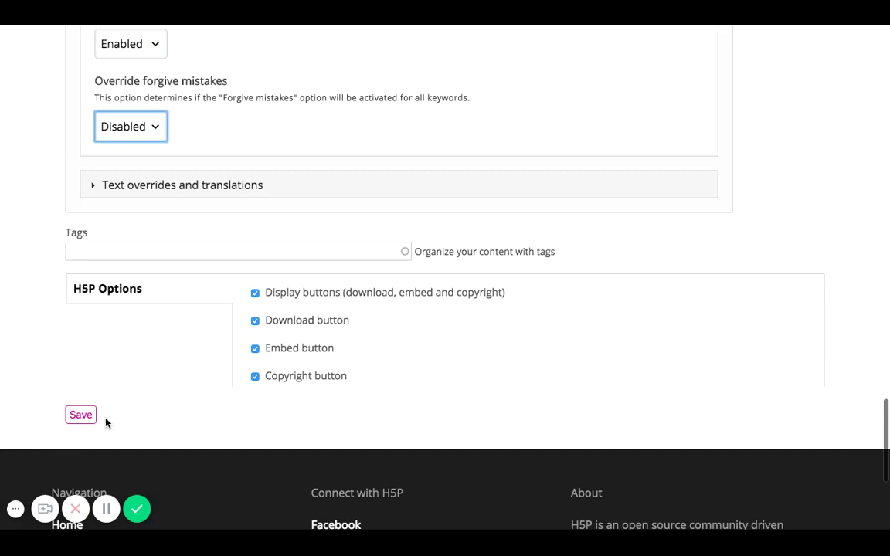
{"action": "left_click", "coordinate": [81, 420]}
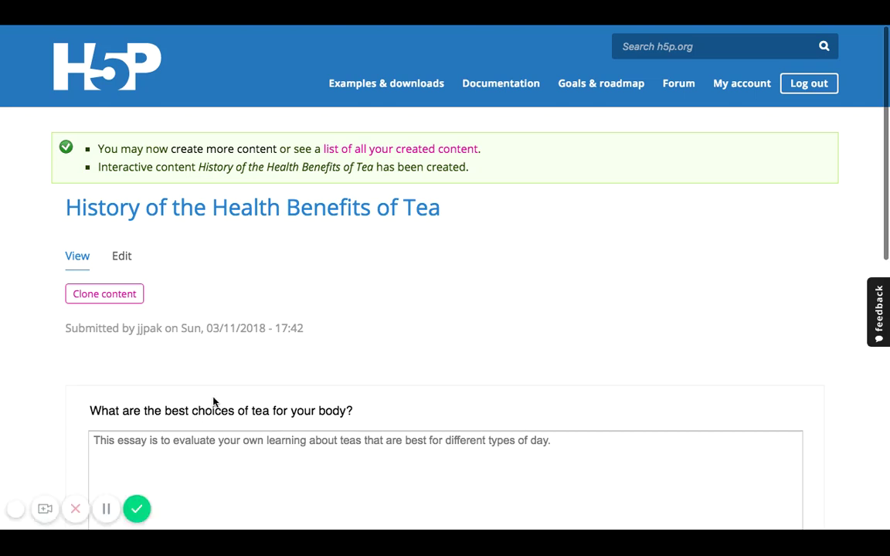
Examine the saved essay's question, placeholder text, answer area and Check option as a learner sees them
{"action": "scroll", "coordinate": [214, 400], "scroll_direction": "down", "scroll_amount": 1}
{"action": "scroll", "coordinate": [213, 401], "scroll_direction": "down", "scroll_amount": 3}
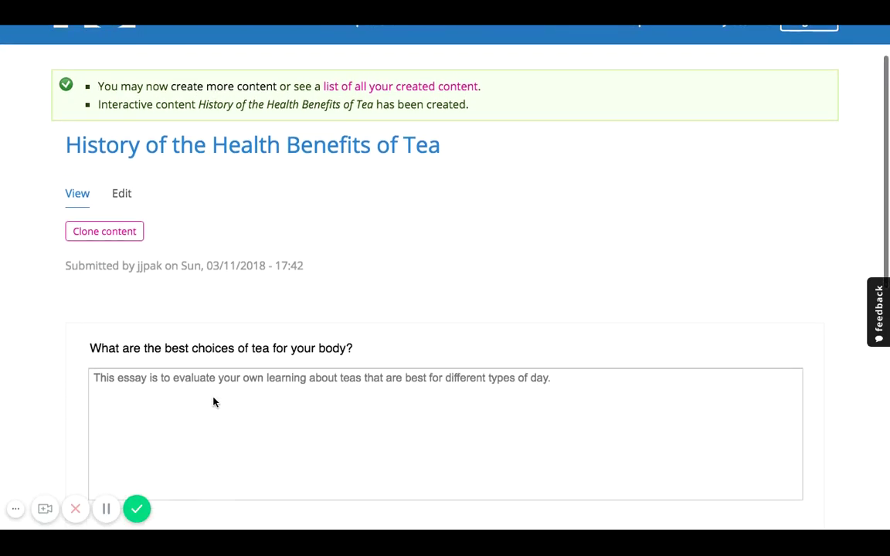
{"action": "left_click", "coordinate": [143, 350]}
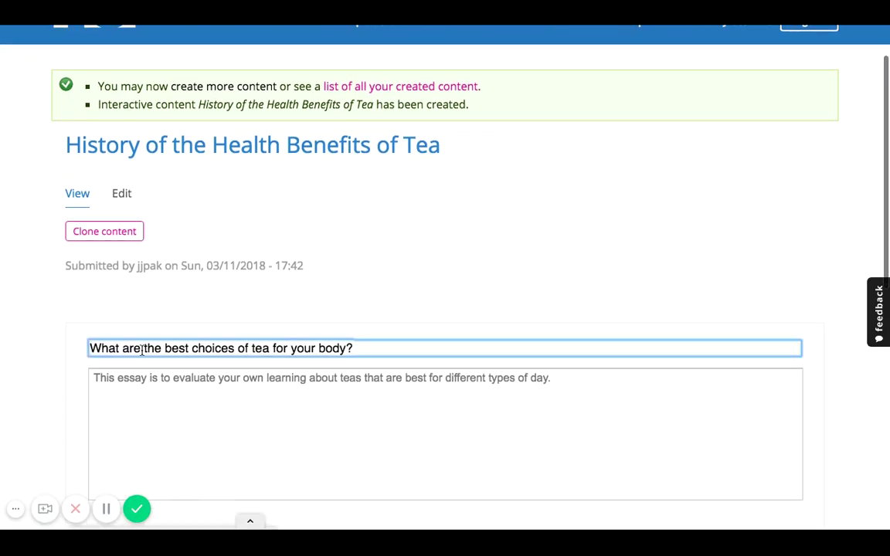
{"action": "scroll", "coordinate": [294, 267], "scroll_direction": "down", "scroll_amount": 5}
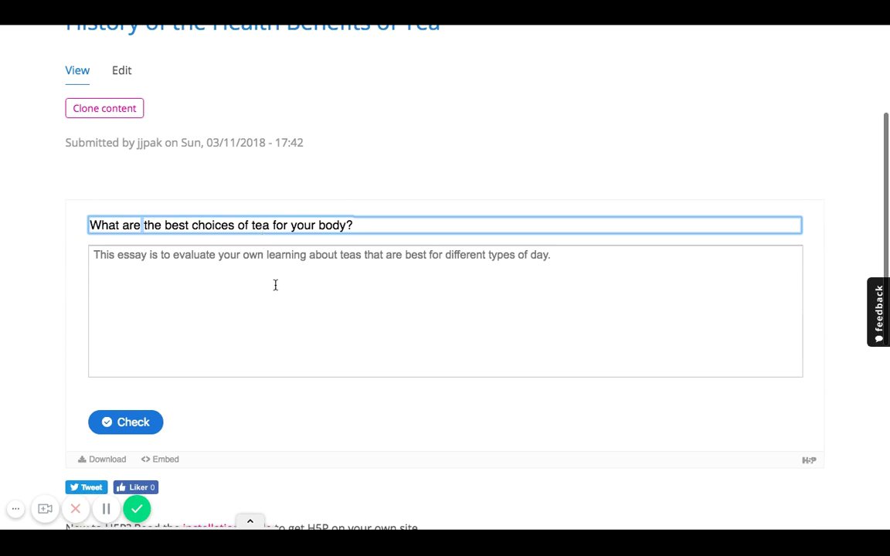
{"action": "scroll", "coordinate": [275, 285], "scroll_direction": "down", "scroll_amount": 3}
{"action": "scroll", "coordinate": [276, 285], "scroll_direction": "up", "scroll_amount": 1}
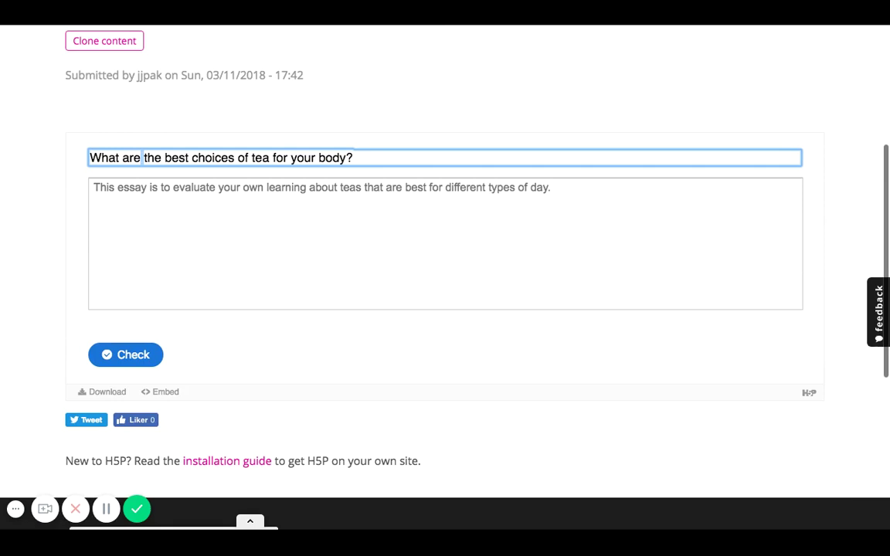
{"action": "scroll", "coordinate": [445, 255], "scroll_direction": "up", "scroll_amount": 2}
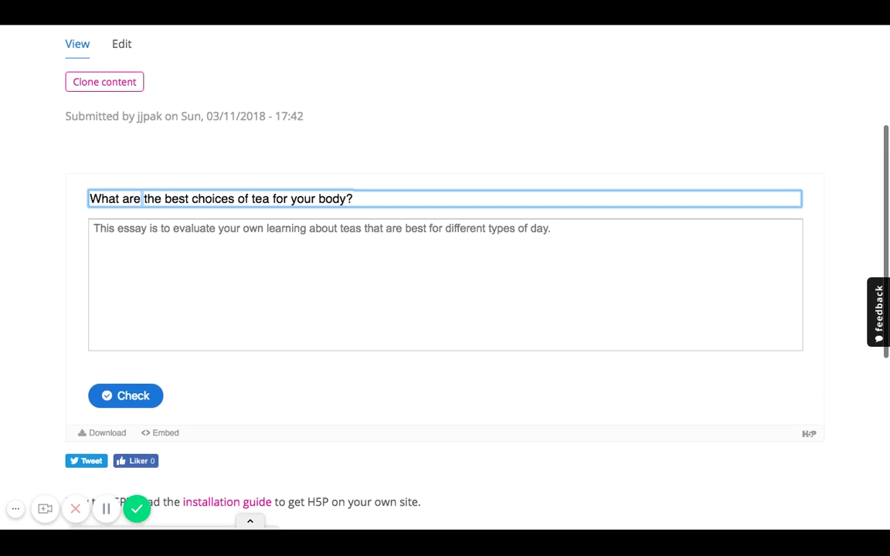